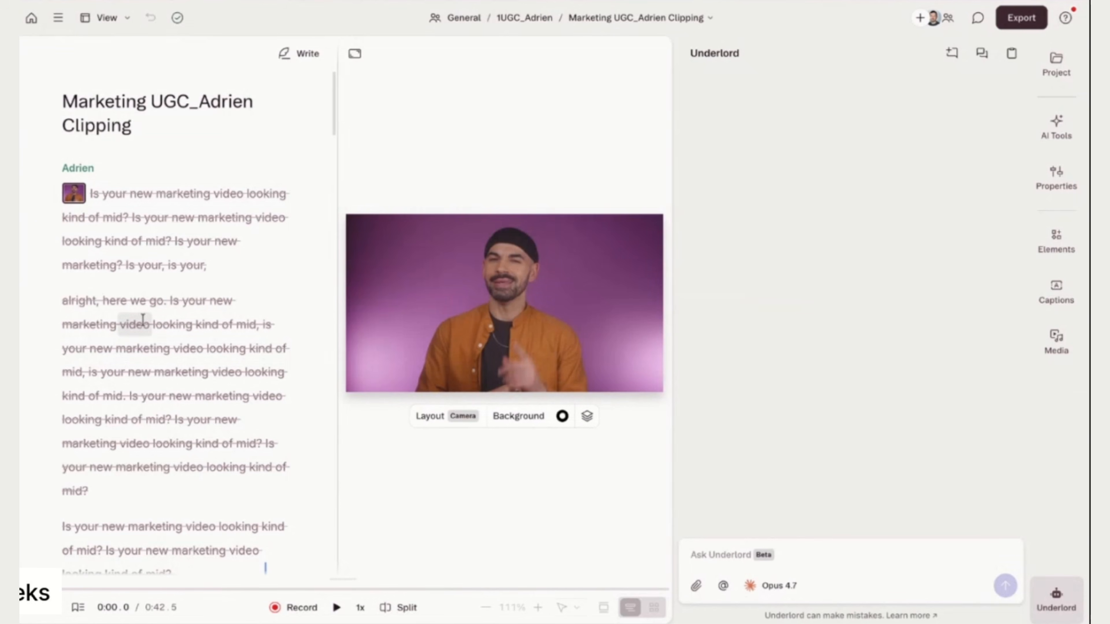
# Play part of the source marketing video and look over its transcript with the ignored takes.
pyautogui.click(338, 608)
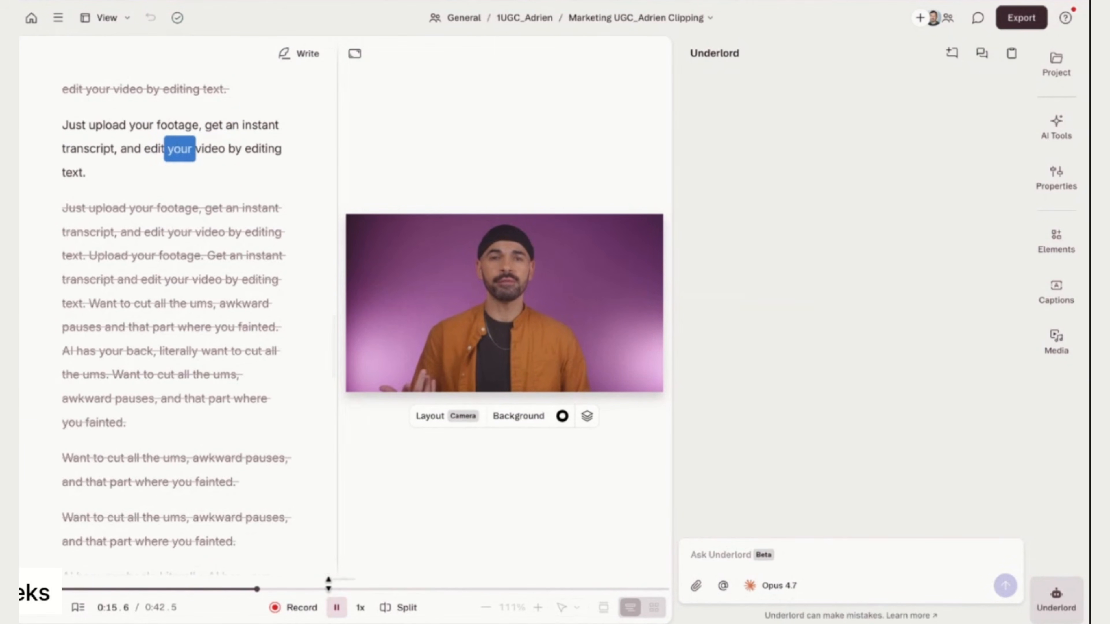
pyautogui.click(337, 608)
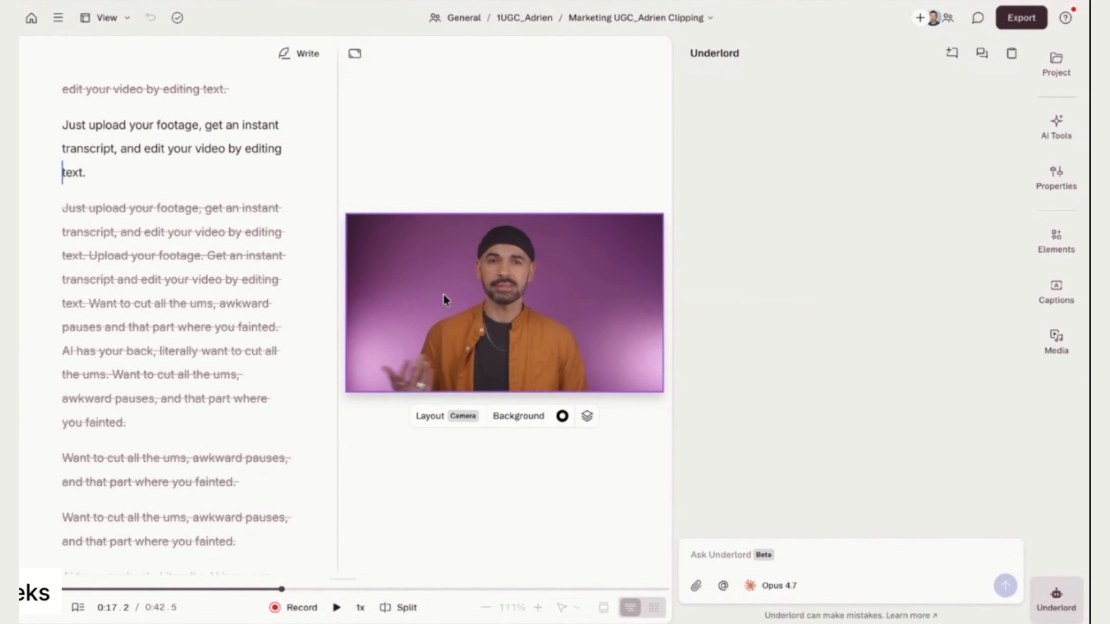
pyautogui.scroll(15, 158, 297)
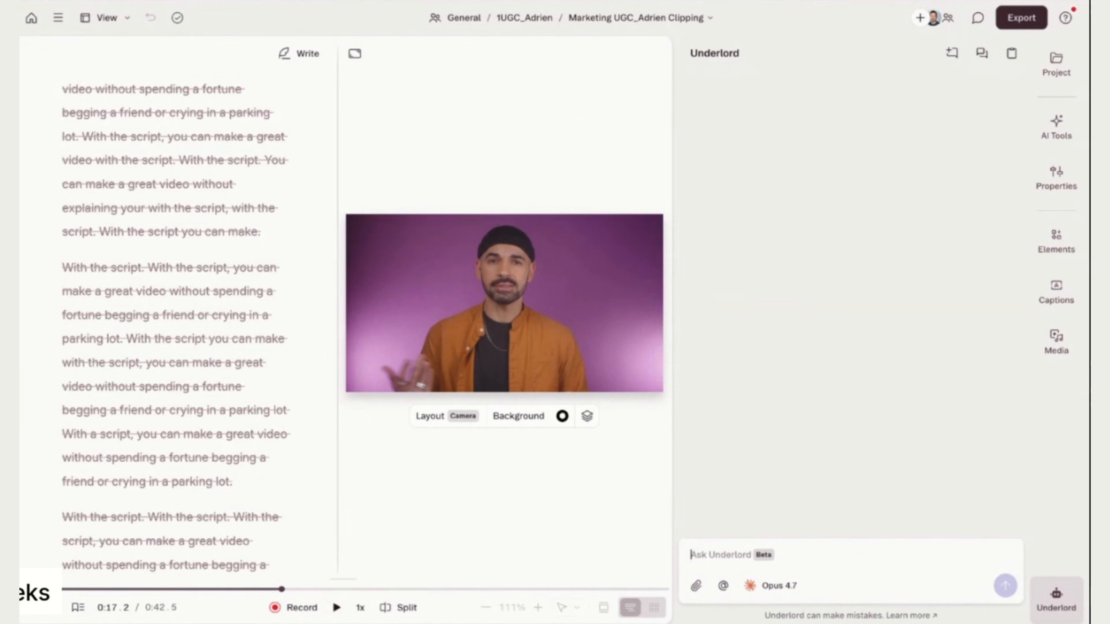
# Open the account's AI models settings and view the Underlord Instructions section.
pyautogui.click(61, 19)
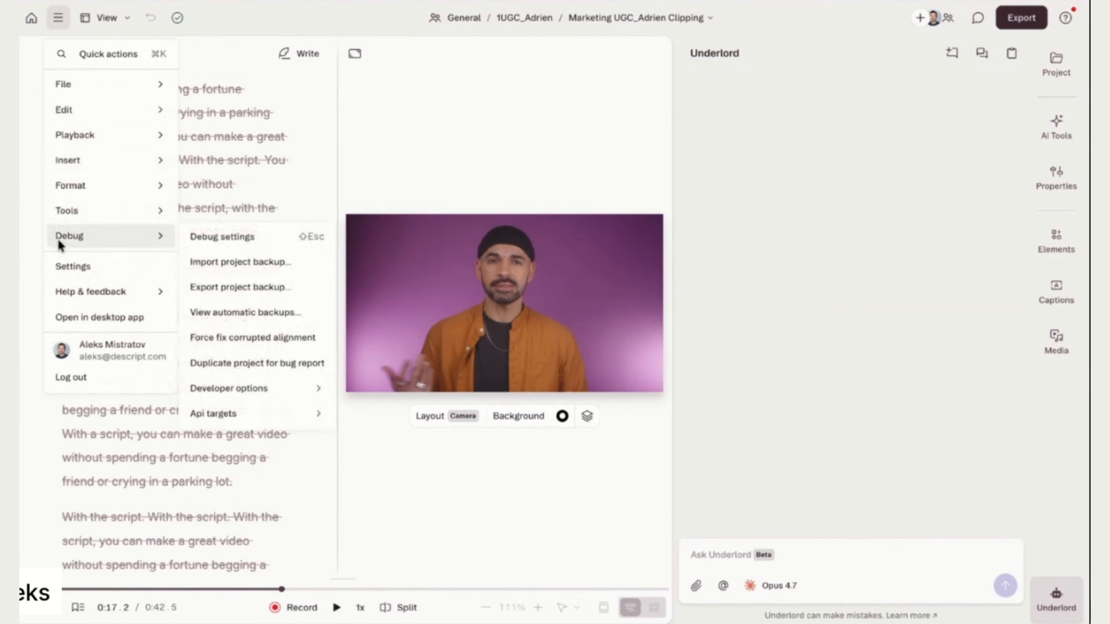
pyautogui.click(71, 268)
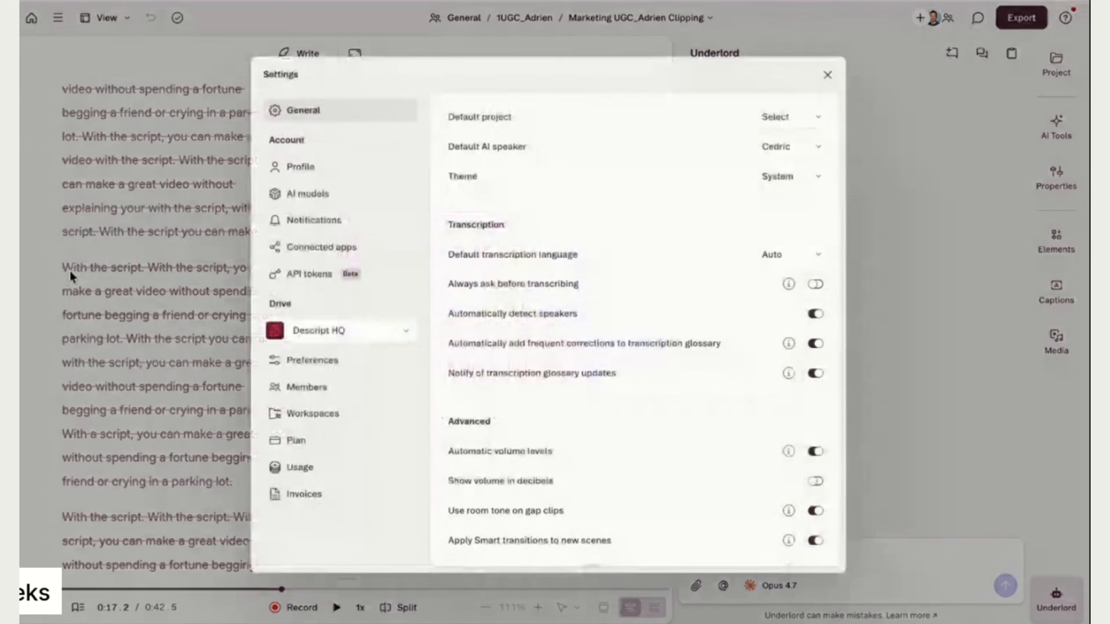
pyautogui.click(299, 202)
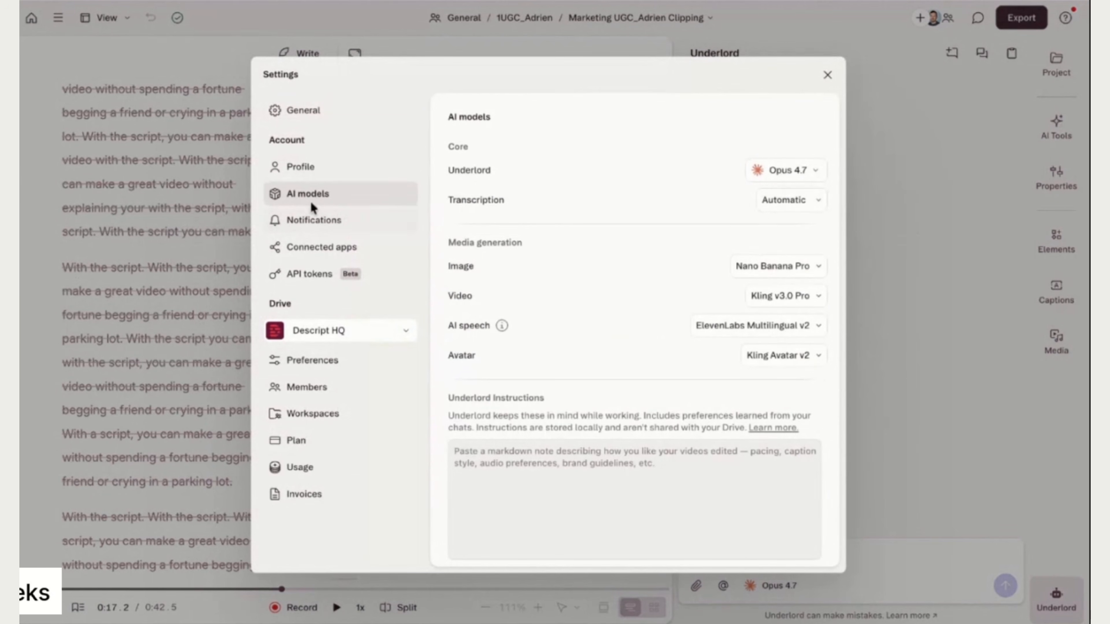
pyautogui.scroll(-3, 482, 385)
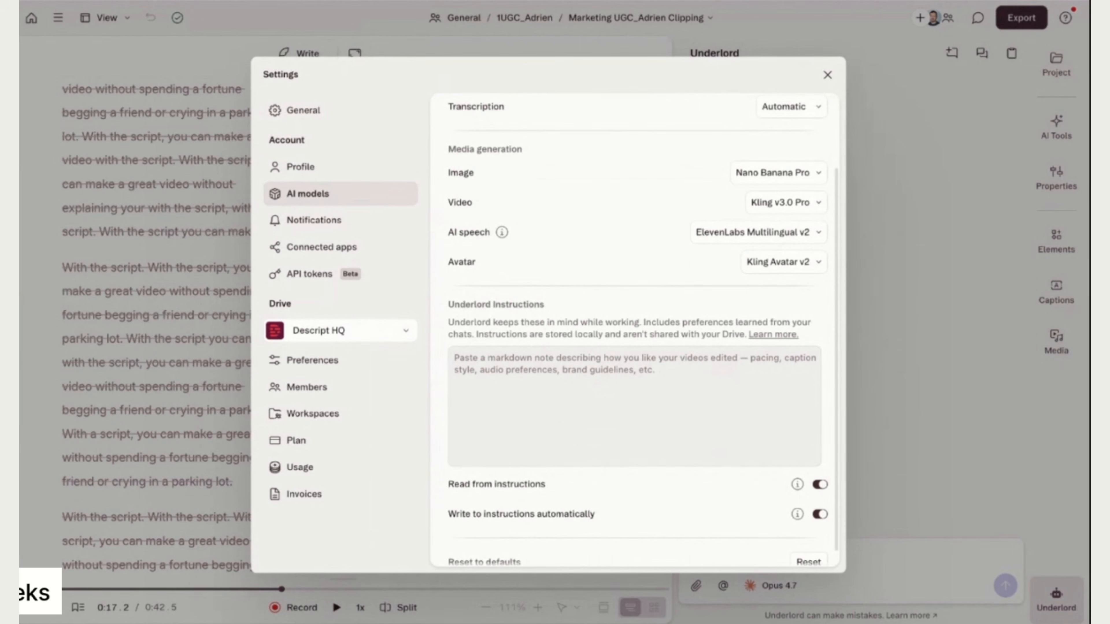
pyautogui.click(506, 361)
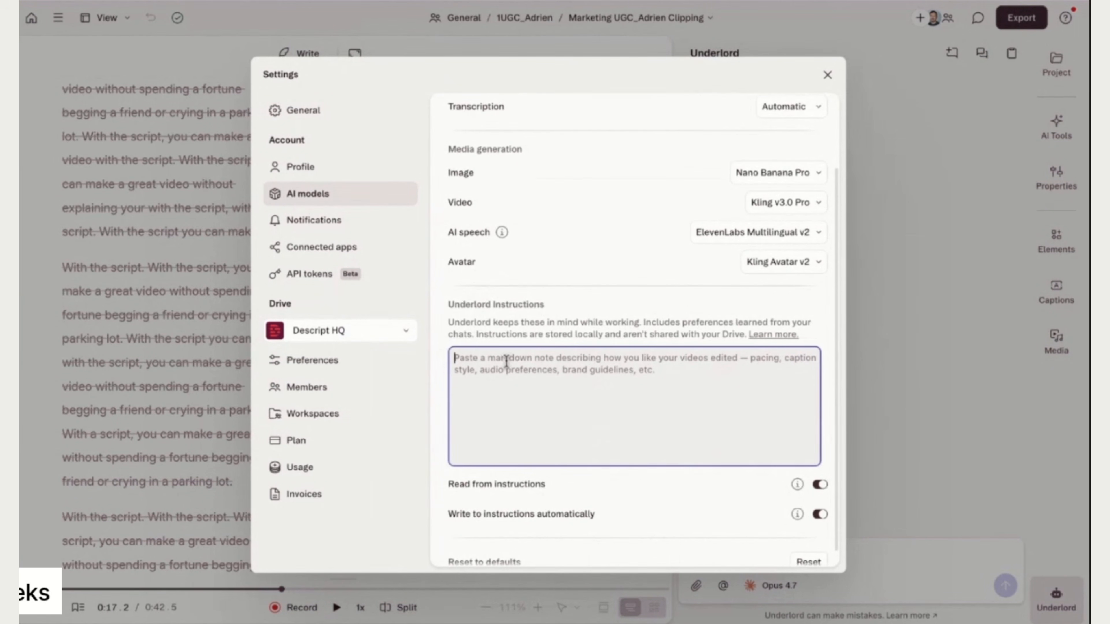
pyautogui.write('talk to me like a p')
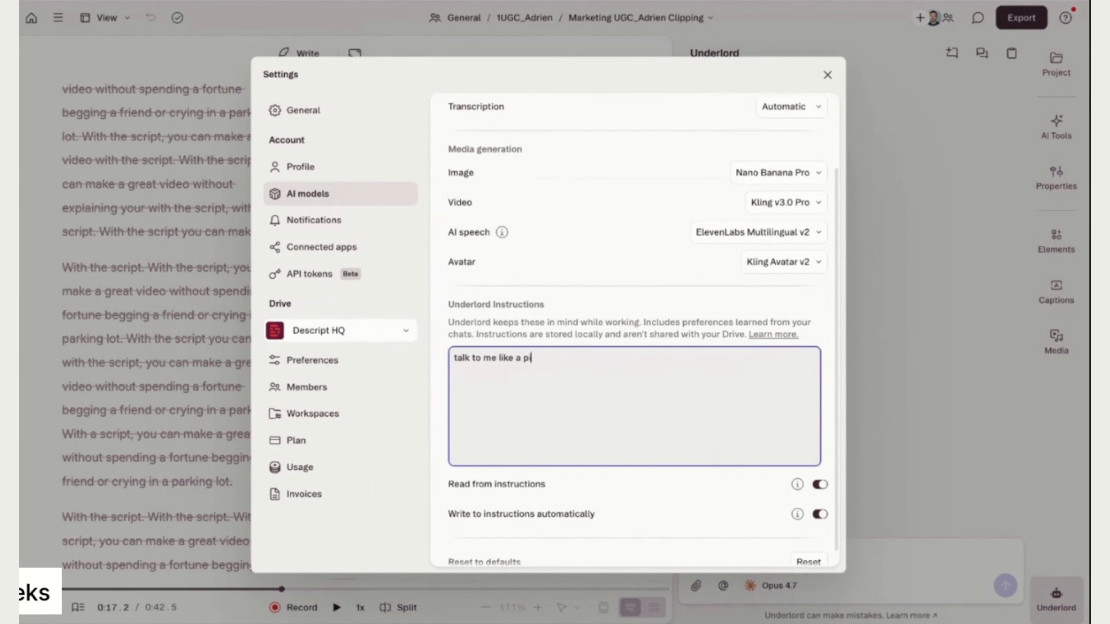
pyautogui.write('irate')
pyautogui.hotkey('ctrl', 'a')
pyautogui.press('BackSpace')
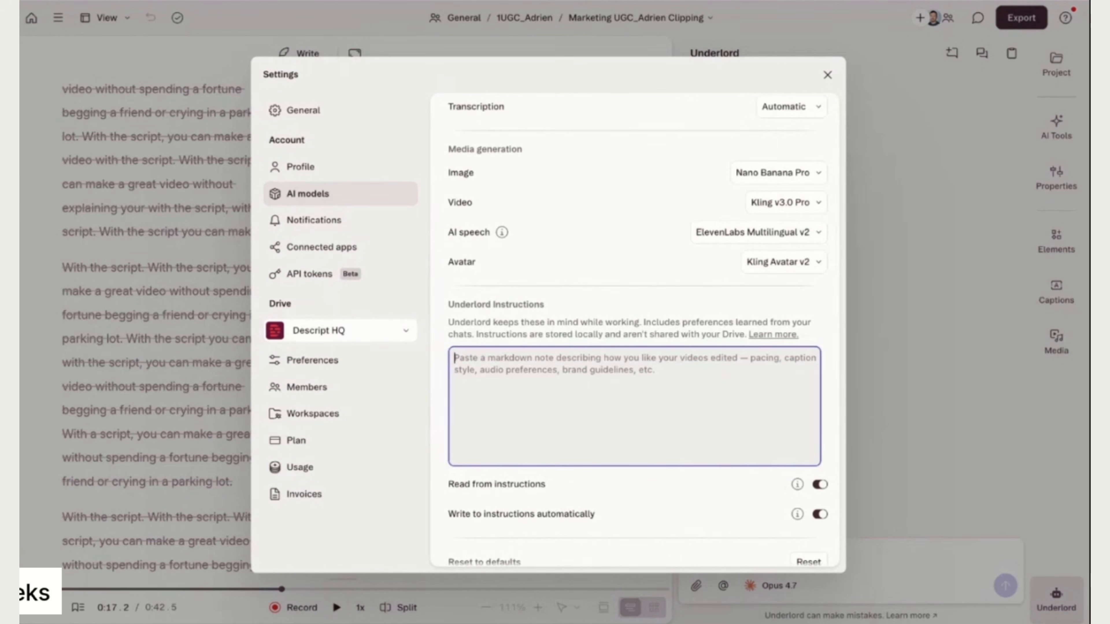
# Close the settings, ask Underlord to "create a clip for me for linkedin from this video", and approve its plan.
pyautogui.click(827, 75)
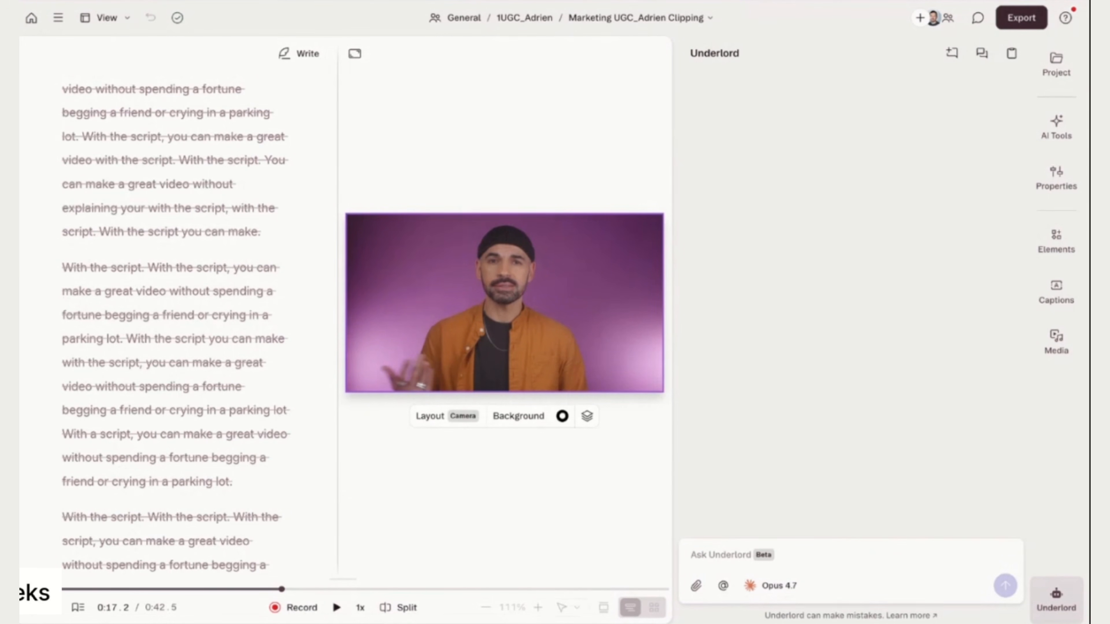
pyautogui.write('create a clip for me for linkedin from this video')
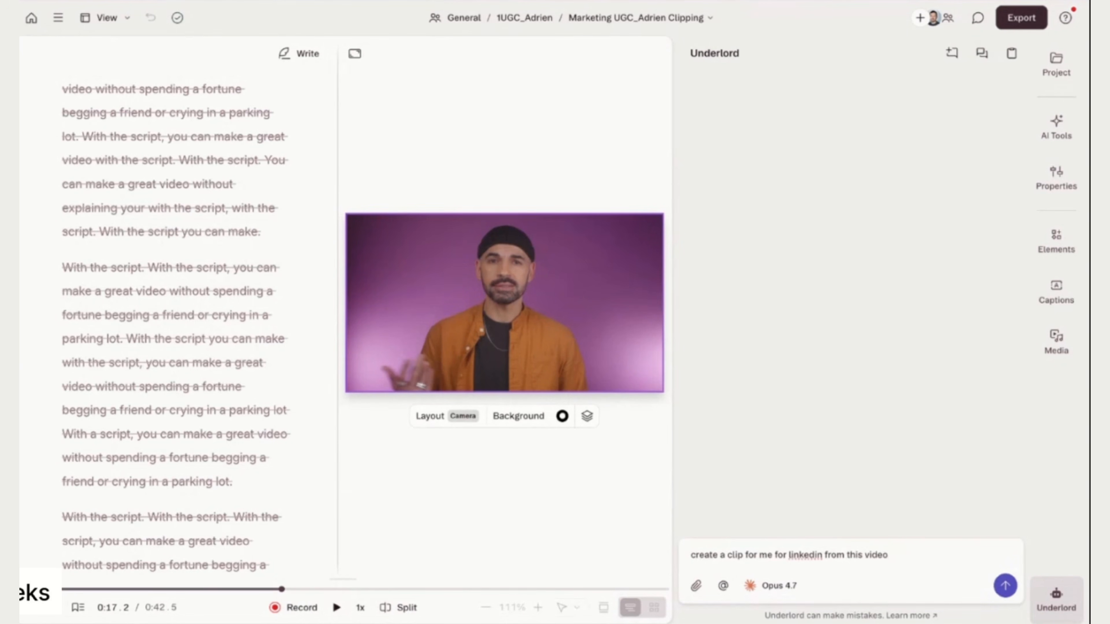
pyautogui.press('Return')
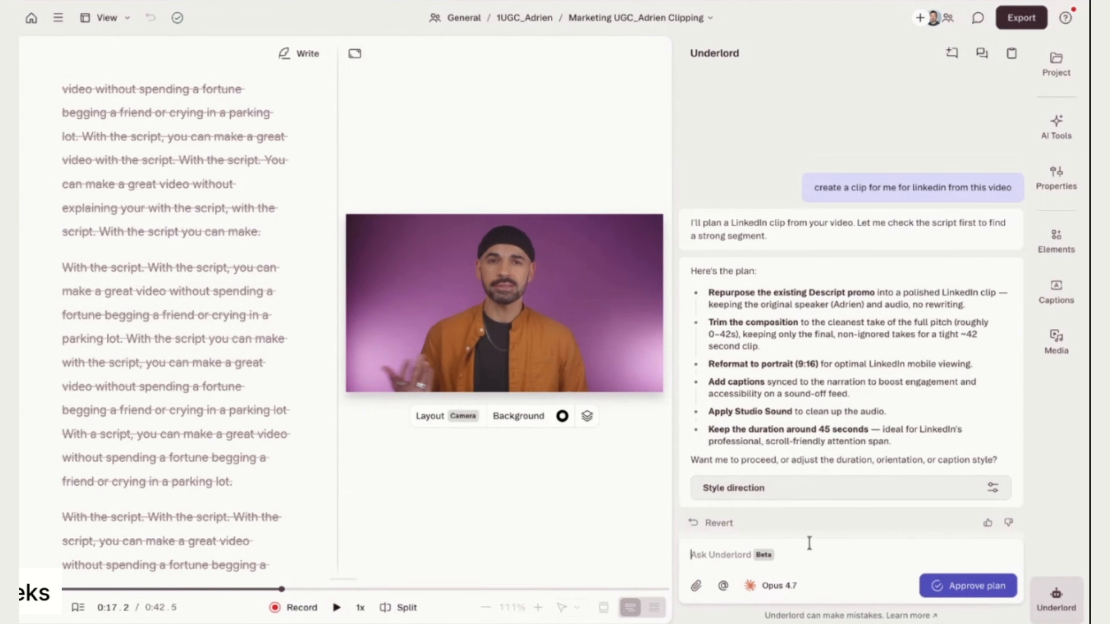
pyautogui.click(974, 586)
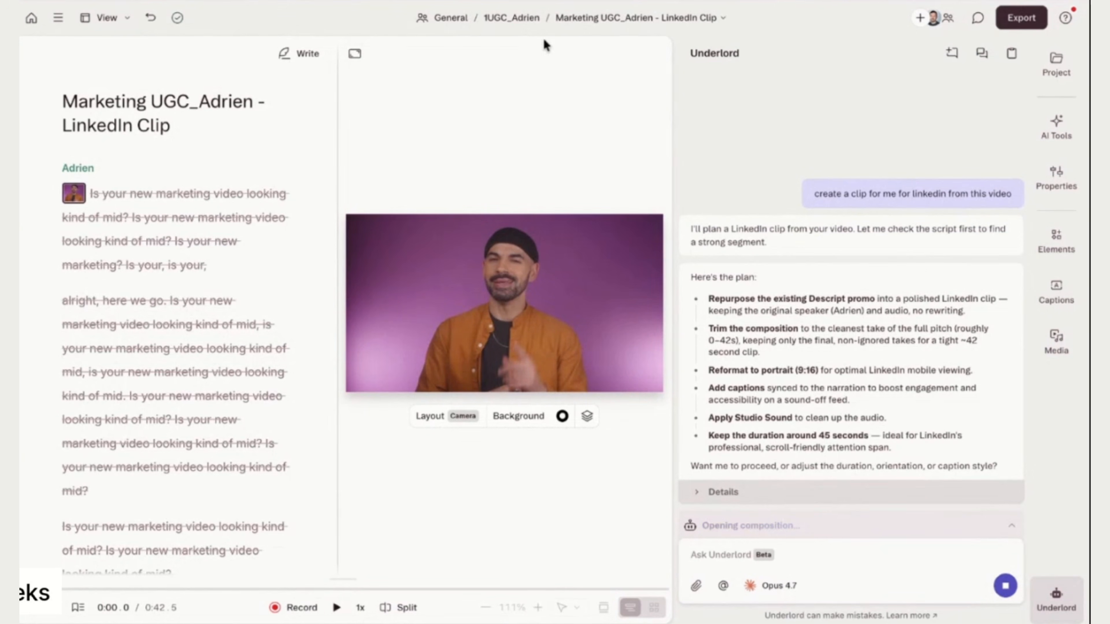
# Play the opening seconds of the generated LinkedIn clip to check its framing and captions.
pyautogui.click(772, 516)
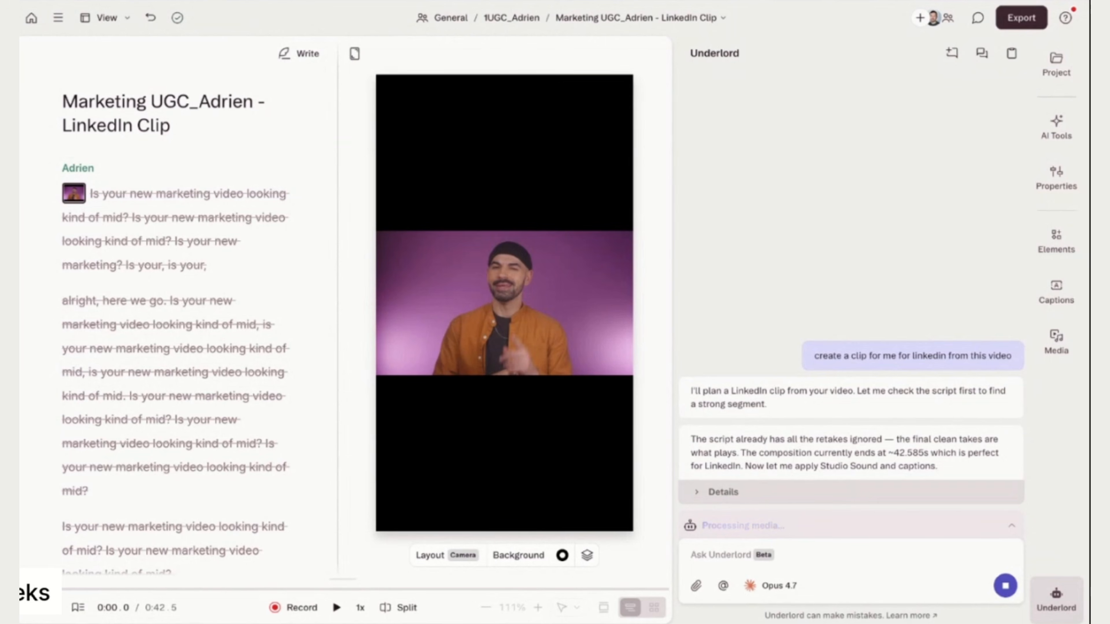
pyautogui.click(716, 491)
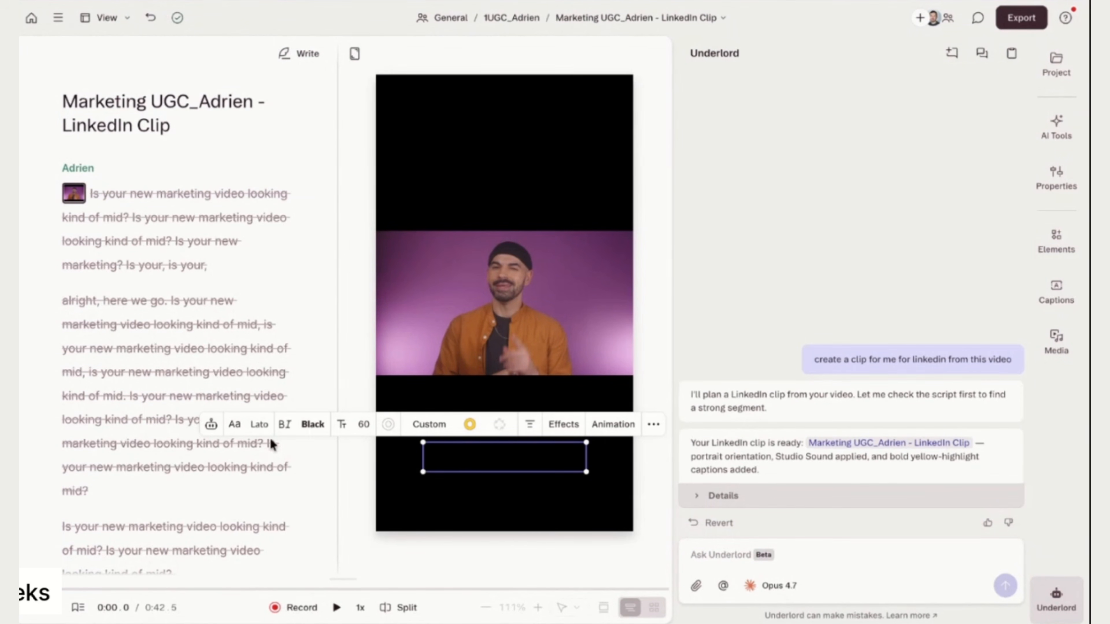
pyautogui.click(186, 347)
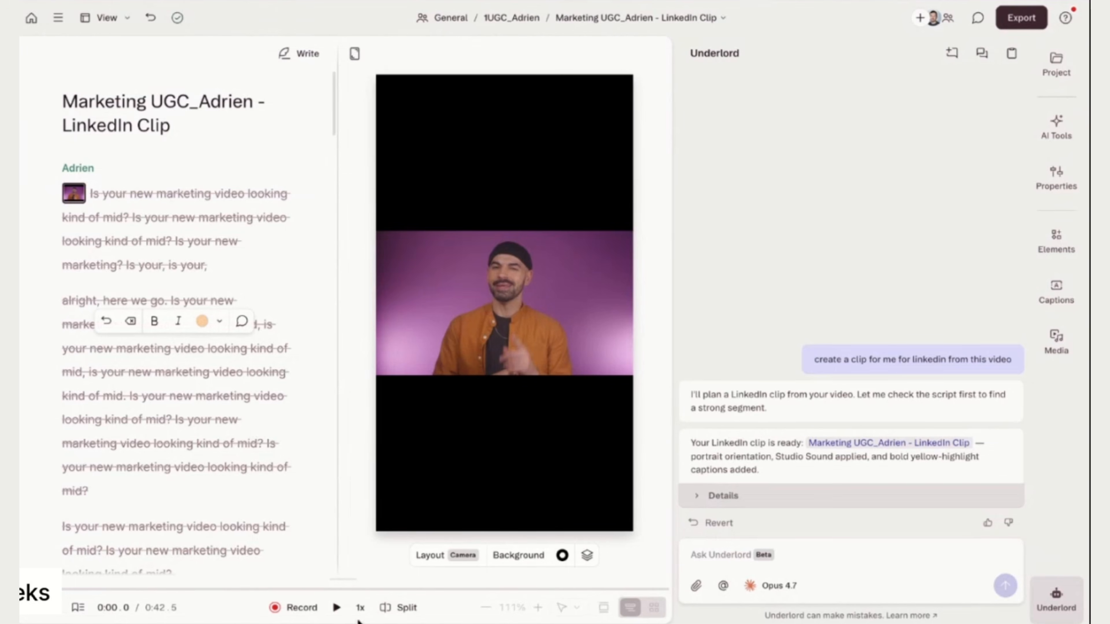
pyautogui.click(337, 608)
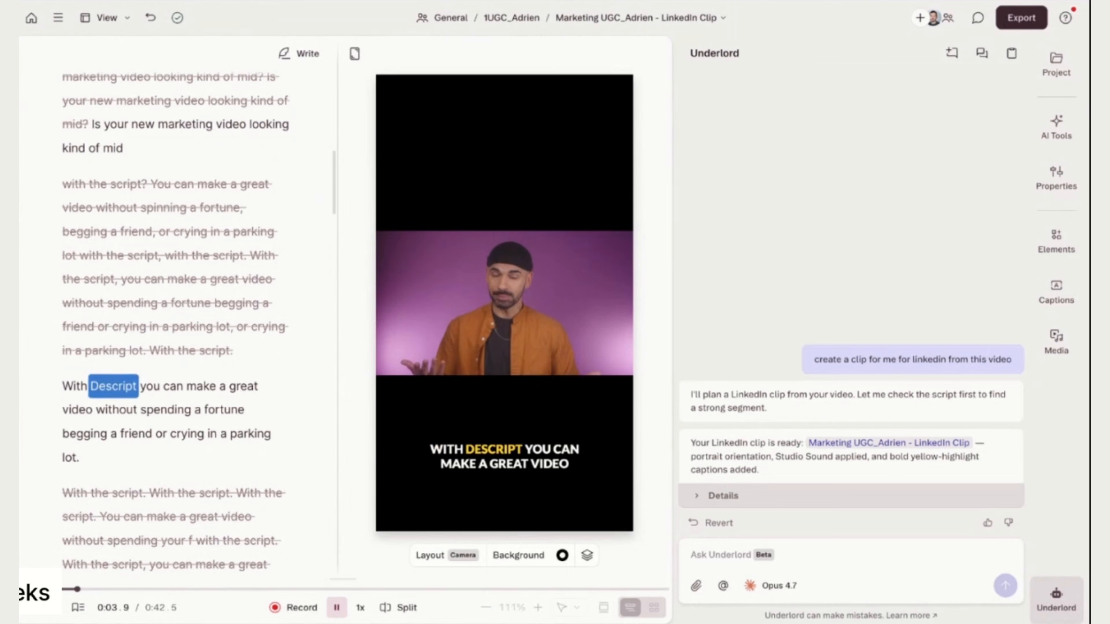
pyautogui.click(337, 608)
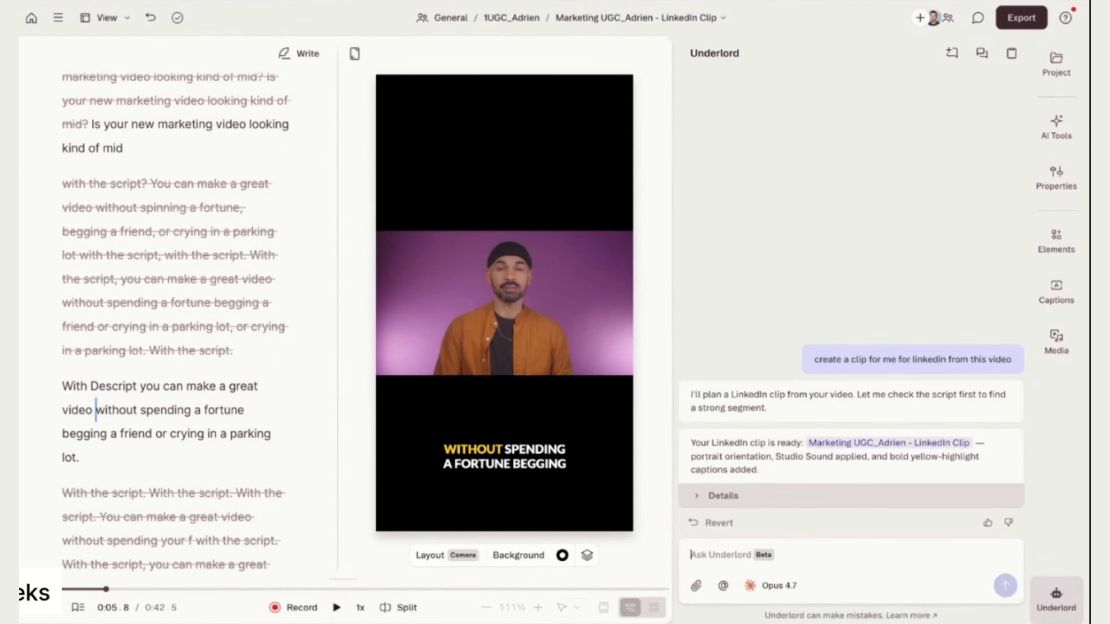
# Ask Underlord for big, bold brand-color captions of three to four words, full-screen 1:1 video, and scene boundaries with cross-zoom transitions at every cut.
pyautogui.write('Actually, I like my LinkedIn clips to have big, bold captions, and I want to use colors for my brand kit, like three to four words at a time on screen. I like my clips to be on a 1:1:1 aspect ratio, like a square, not a 9:16, and I want to make sure that the video fills the whole screen. Add some cross-zoom transitions at every cut. Add a scene boundary at every cut, and then add a cross-zoom transition.')
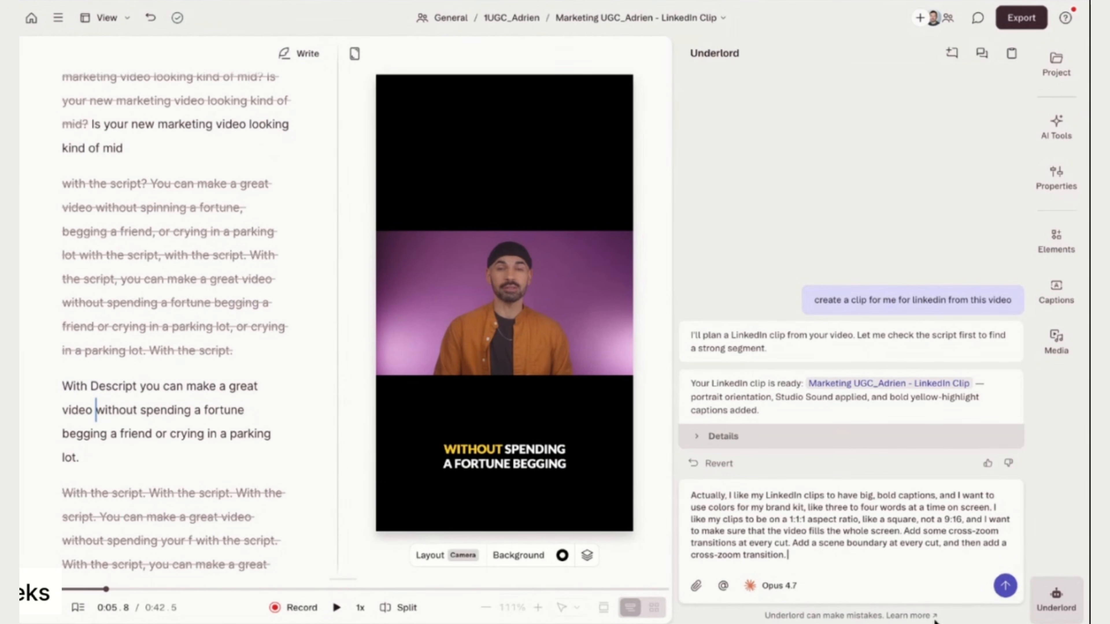
pyautogui.click(1006, 585)
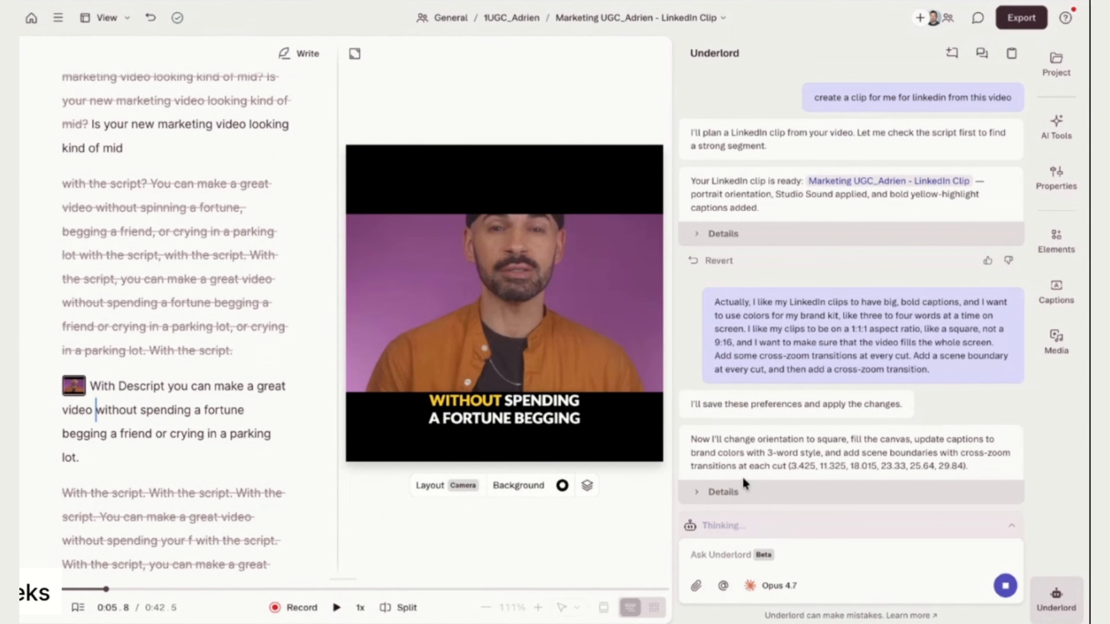
# Play the revised square clip to check its captions and the transitions at the cuts.
pyautogui.click(712, 492)
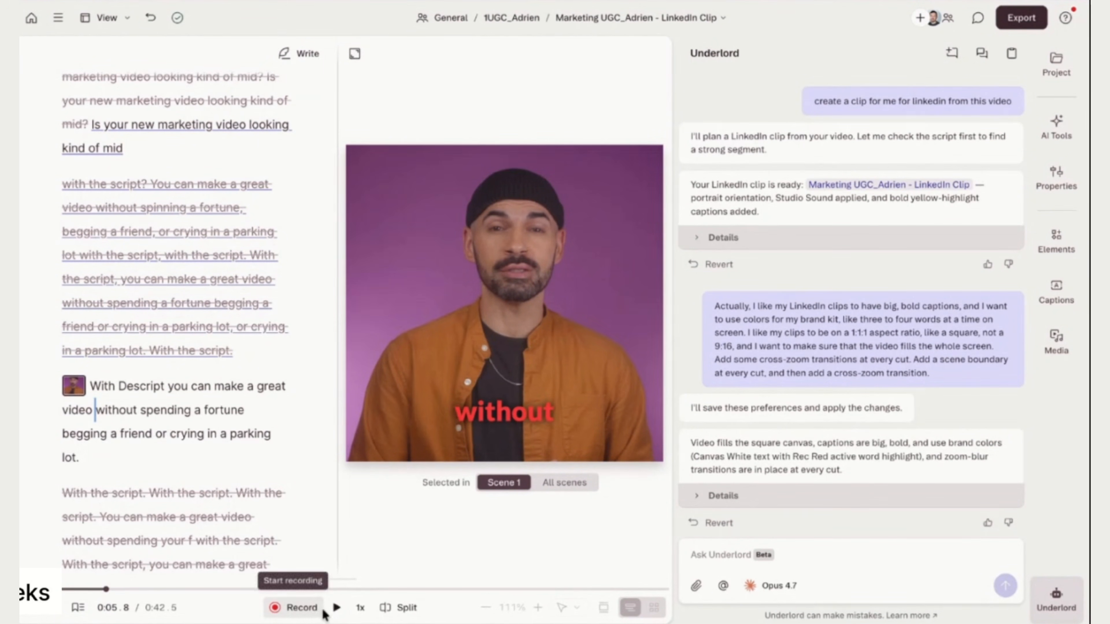
pyautogui.click(337, 608)
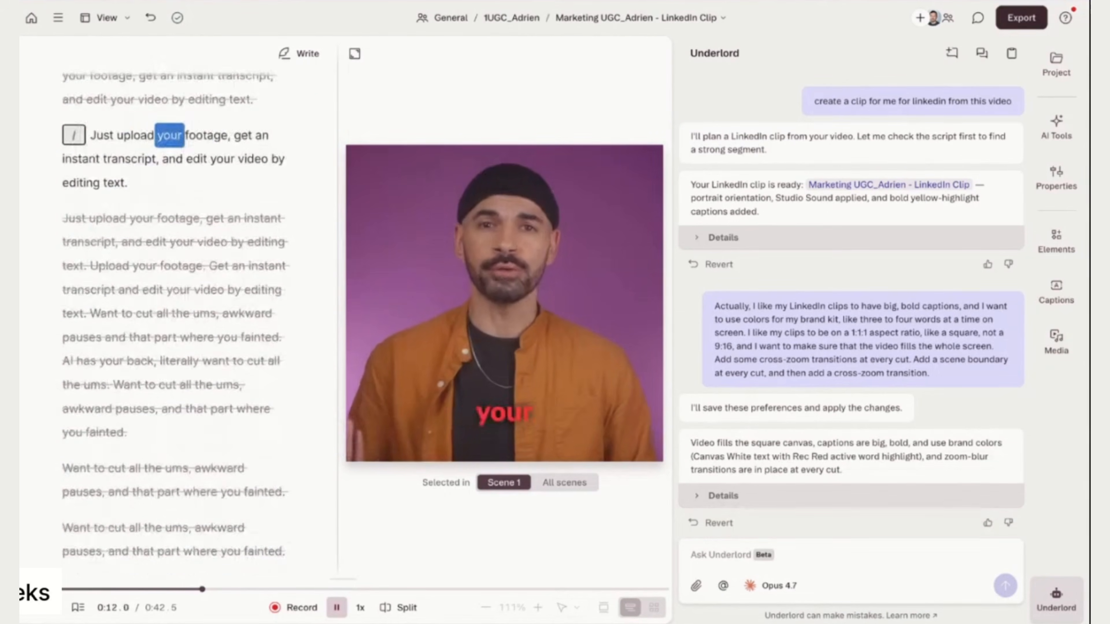
pyautogui.press('space')
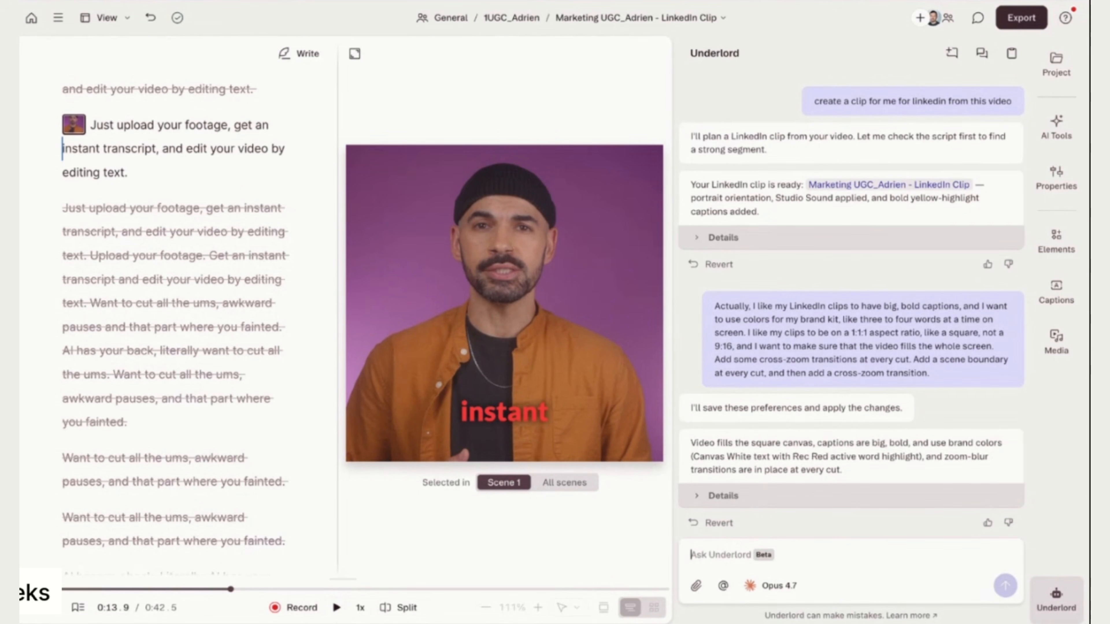
# Ask Underlord to use the brand kit font Brett for the captions in all LinkedIn clips.
pyautogui.write("I really like the font style for my brand kit that's called Brett. Can you make the captions Brett for all my LinkedIn clips?")
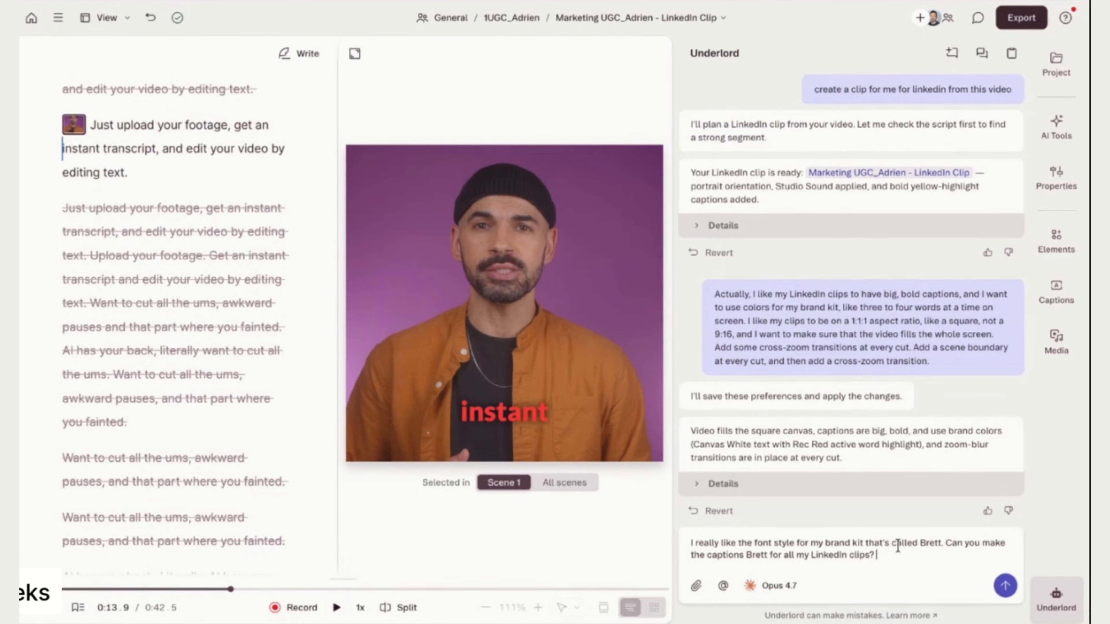
pyautogui.click(1004, 587)
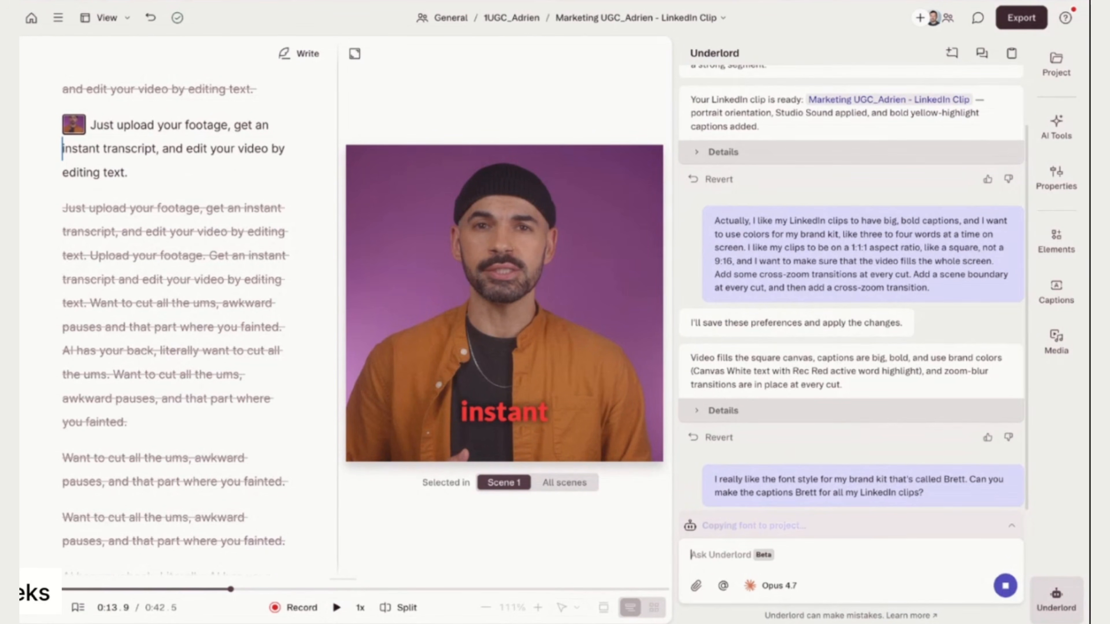
pyautogui.click(863, 524)
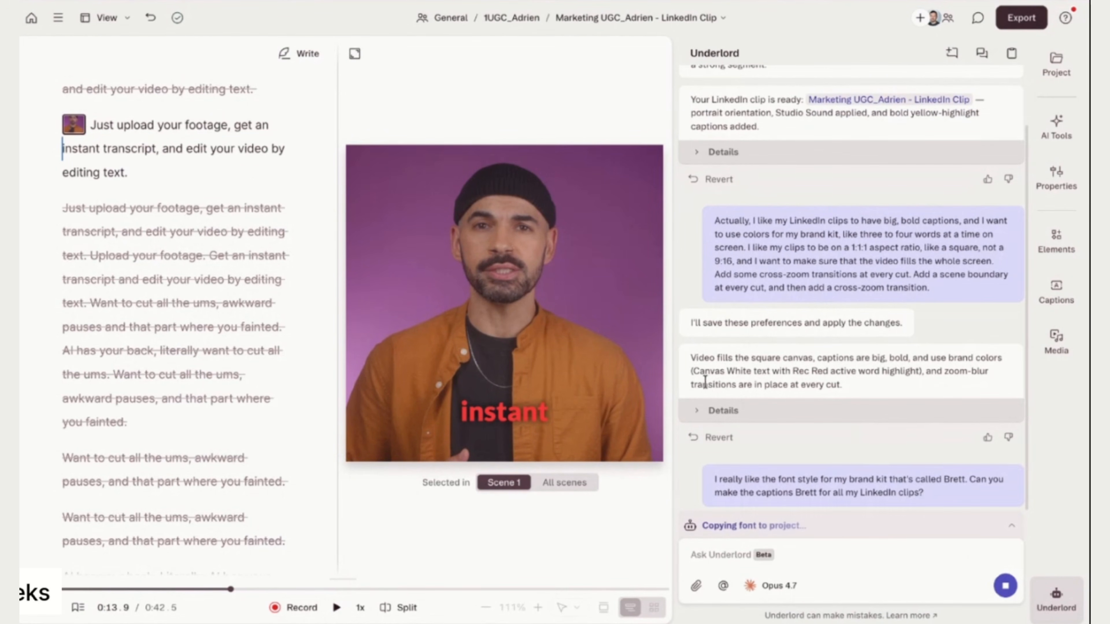
# Review the learned preferences for clips and captions in the Underlord Instructions of the AI models settings, and close the settings.
pyautogui.click(59, 18)
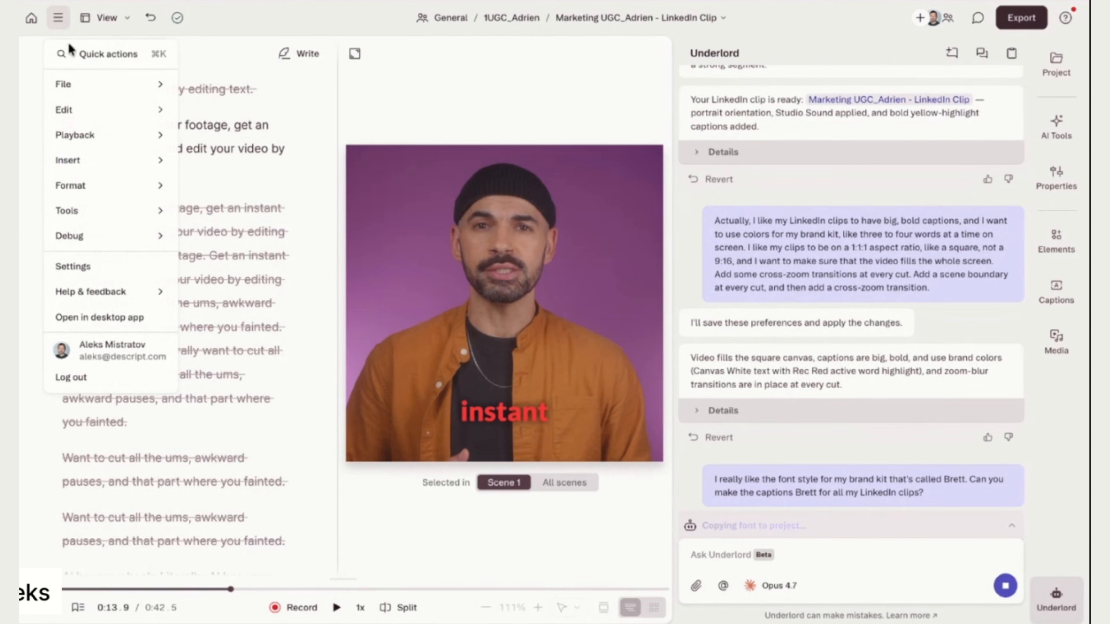
pyautogui.click(77, 268)
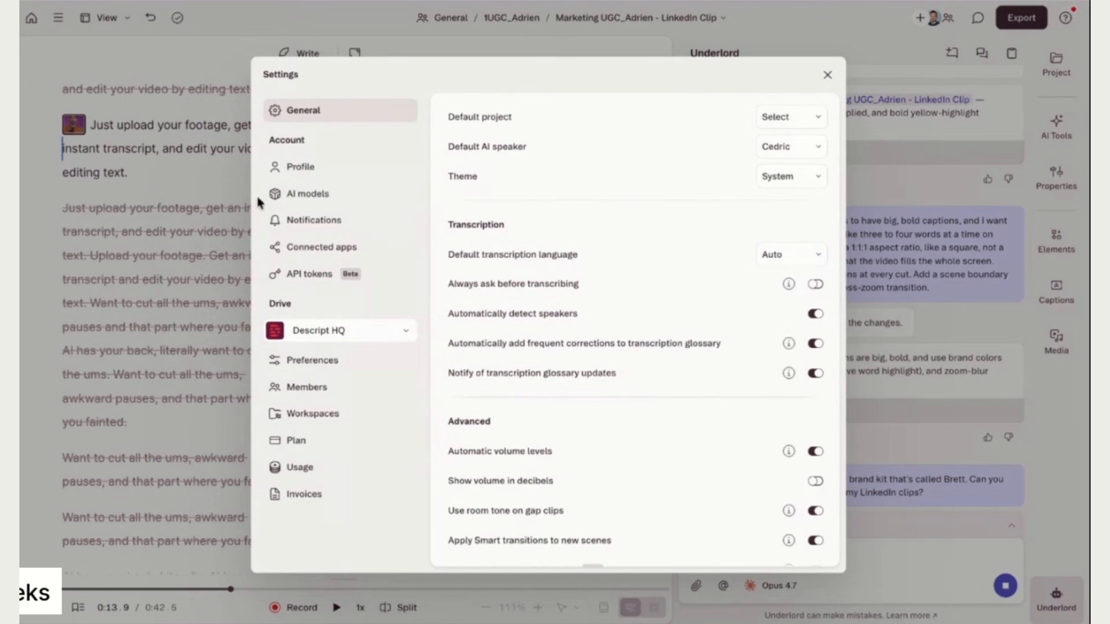
pyautogui.click(292, 197)
pyautogui.scroll(-5, 487, 287)
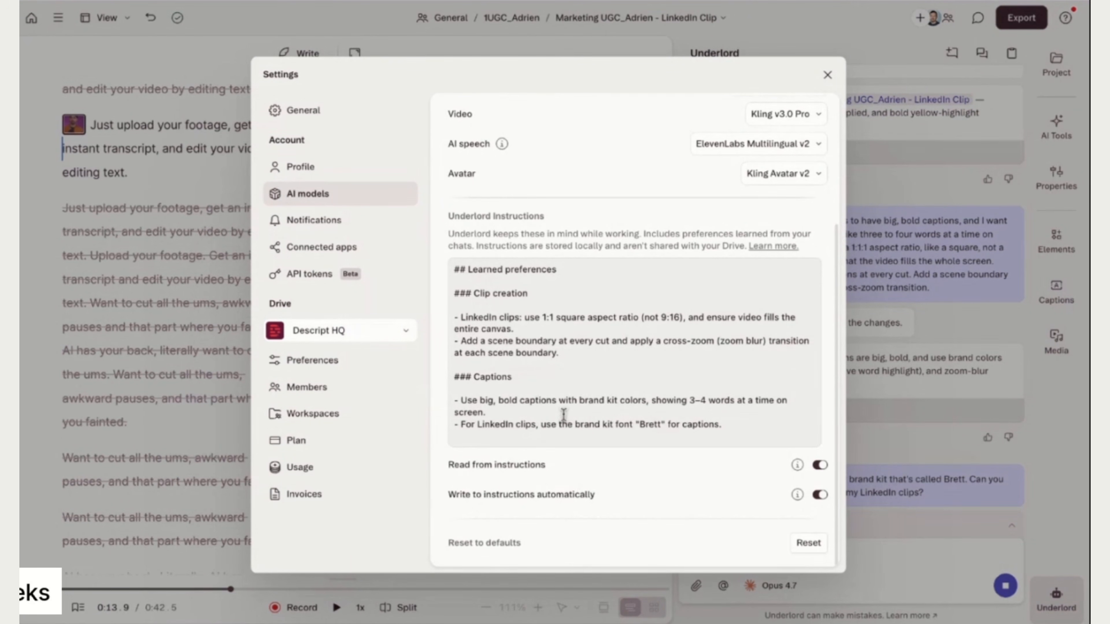
pyautogui.click(827, 75)
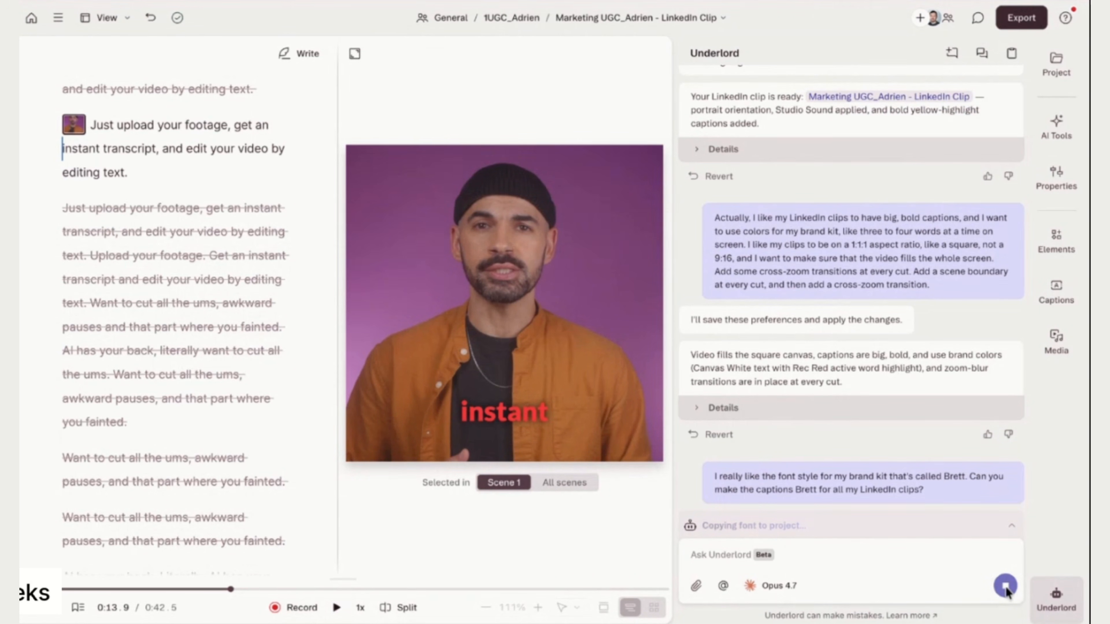
# Stop Underlord's running caption font request and play the LinkedIn clip to check its captions and transitions.
pyautogui.click(1005, 586)
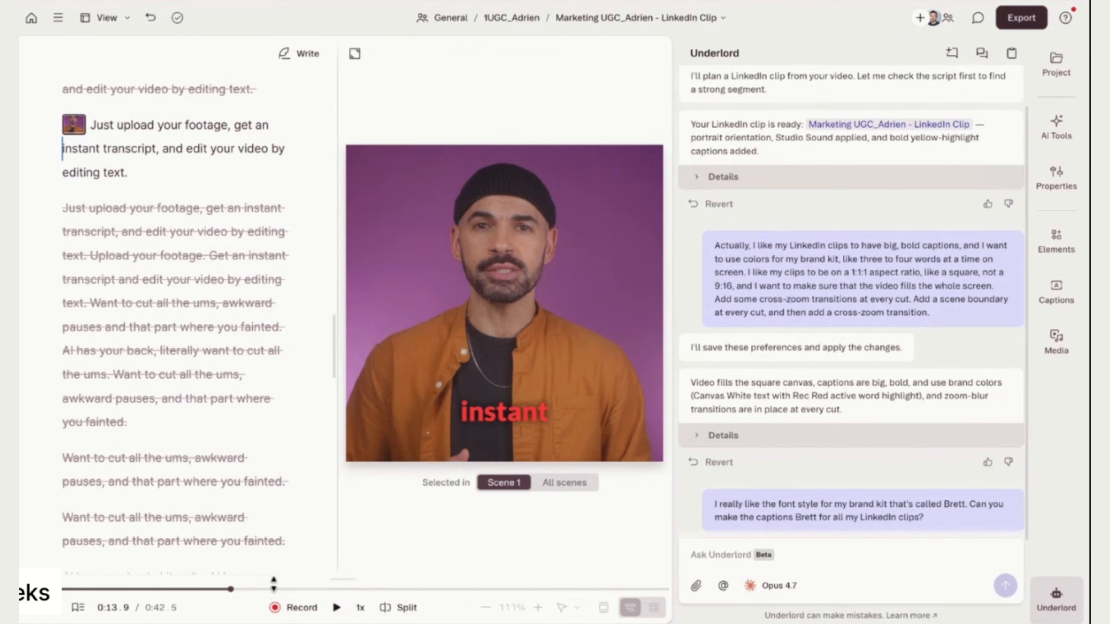
pyautogui.click(335, 608)
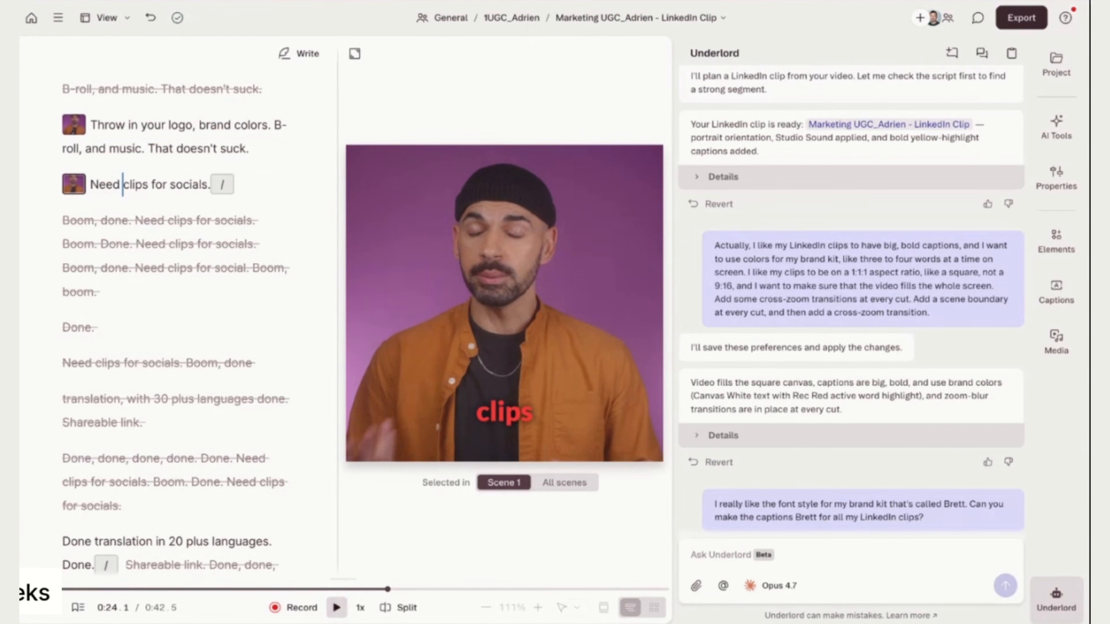
pyautogui.press('space')
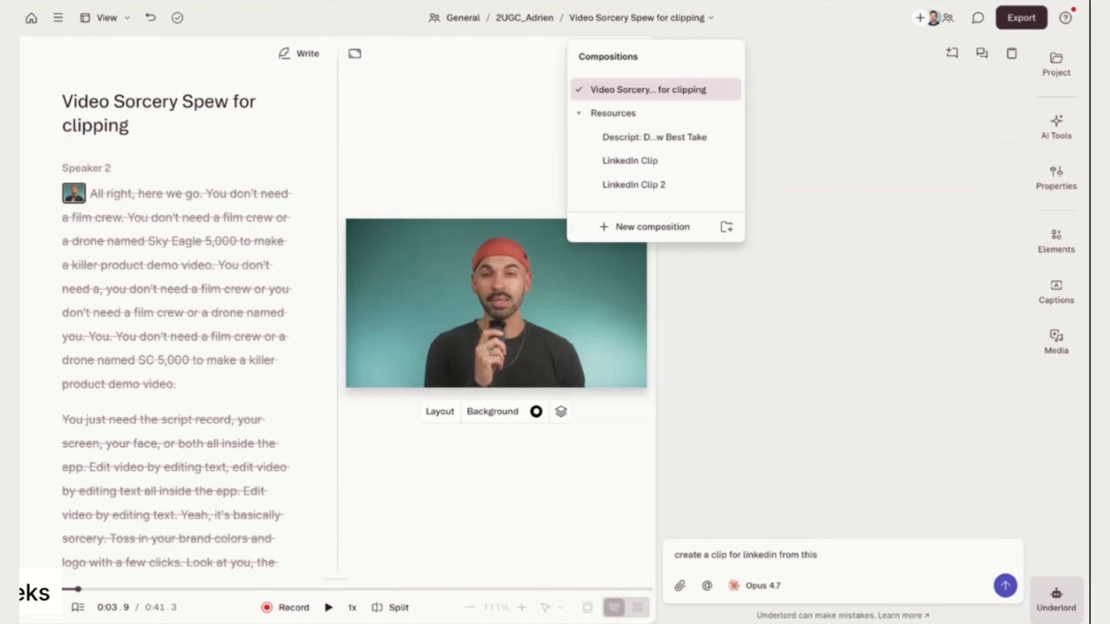
# Dismiss the compositions list and ask Underlord to "create a clip for linkedin from this".
pyautogui.click(454, 79)
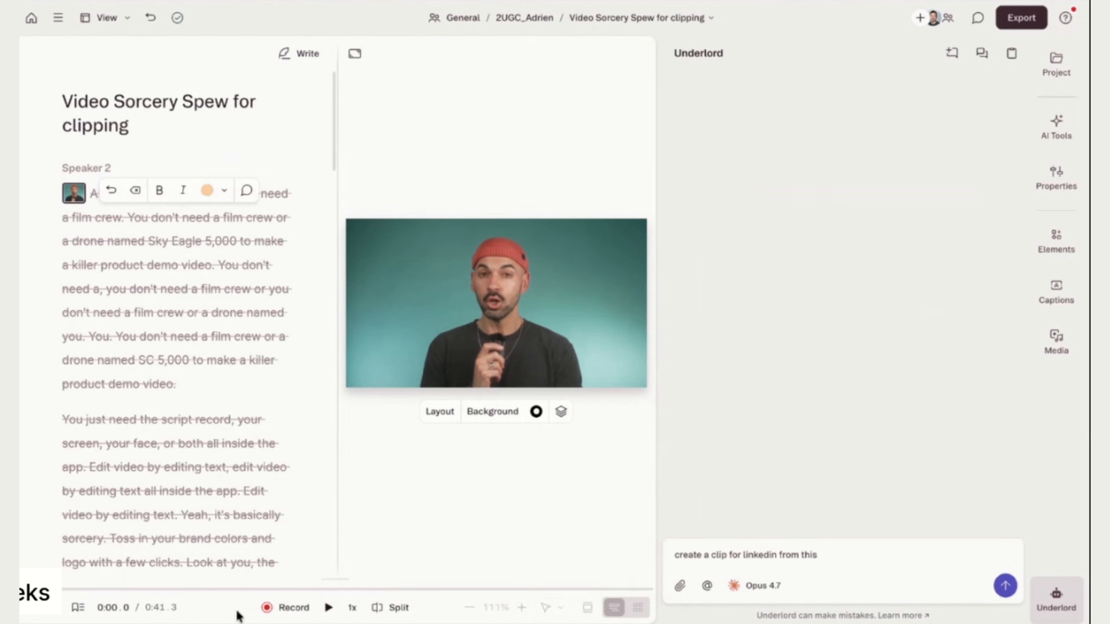
pyautogui.tripleClick(864, 558)
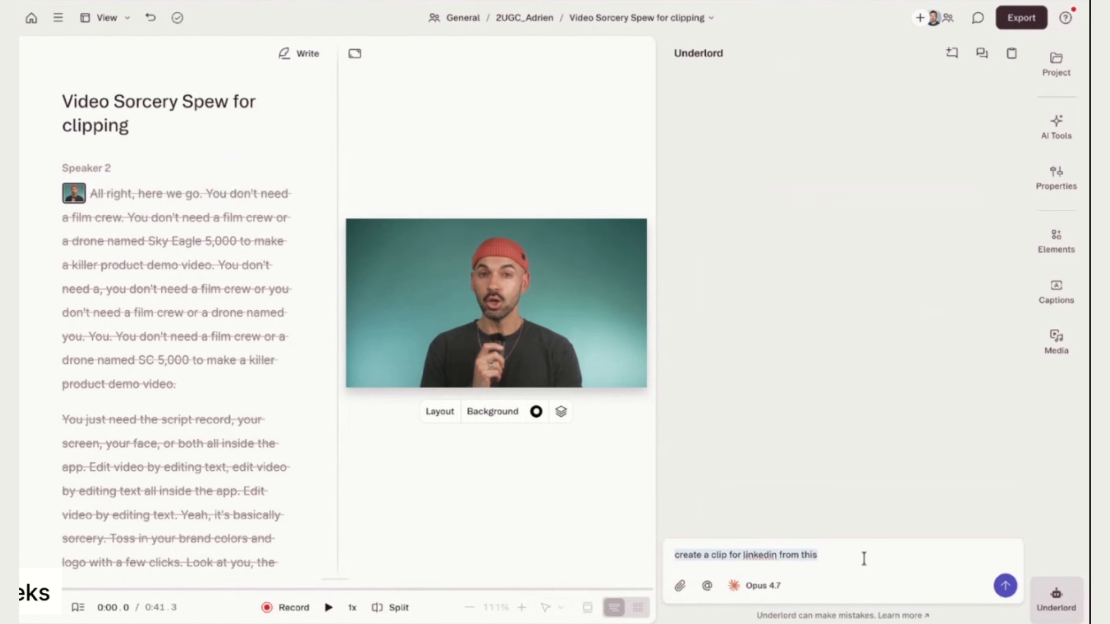
pyautogui.click(801, 554)
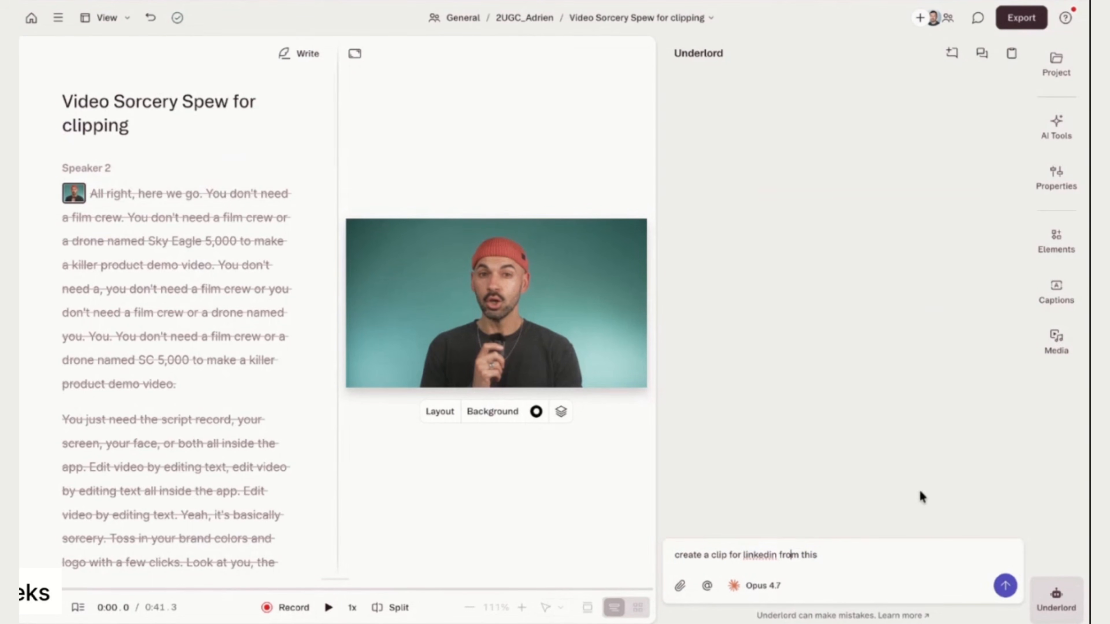
pyautogui.click(1005, 586)
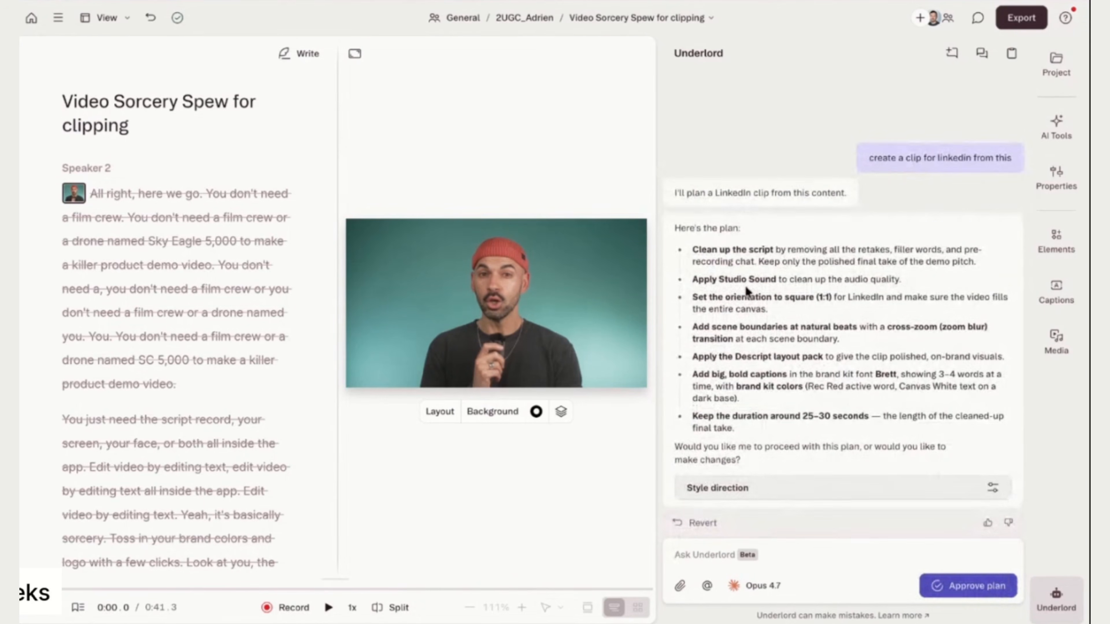
# Review the orientation and caption font points in Underlord's plan for the LinkedIn clip and approve the plan.
pyautogui.moveTo(831, 297); pyautogui.dragTo(727, 297)
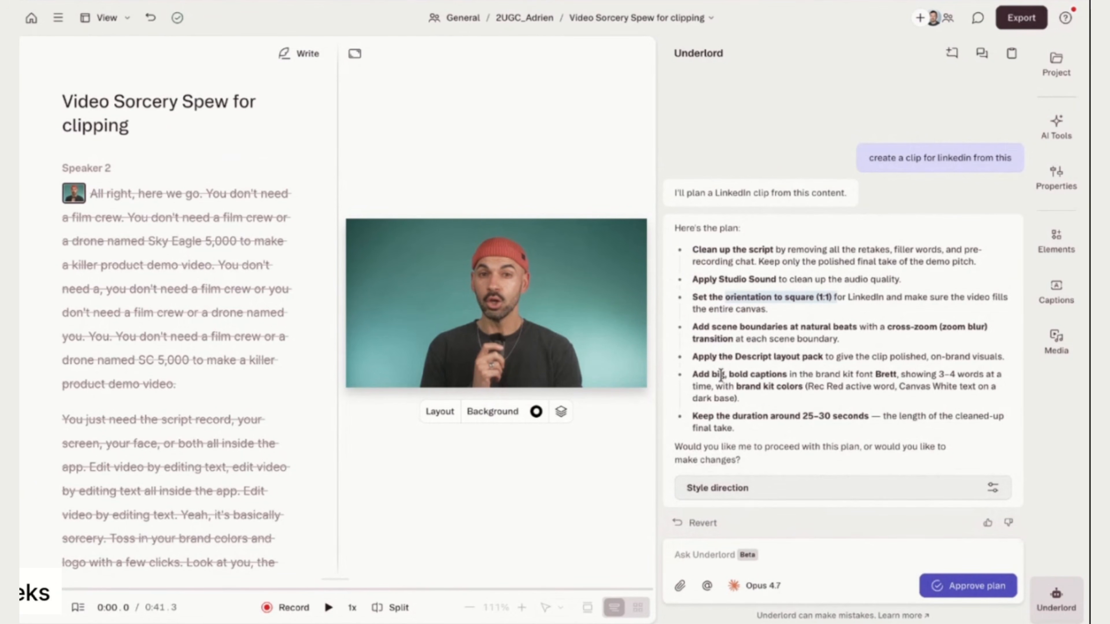
pyautogui.moveTo(721, 374); pyautogui.dragTo(874, 380)
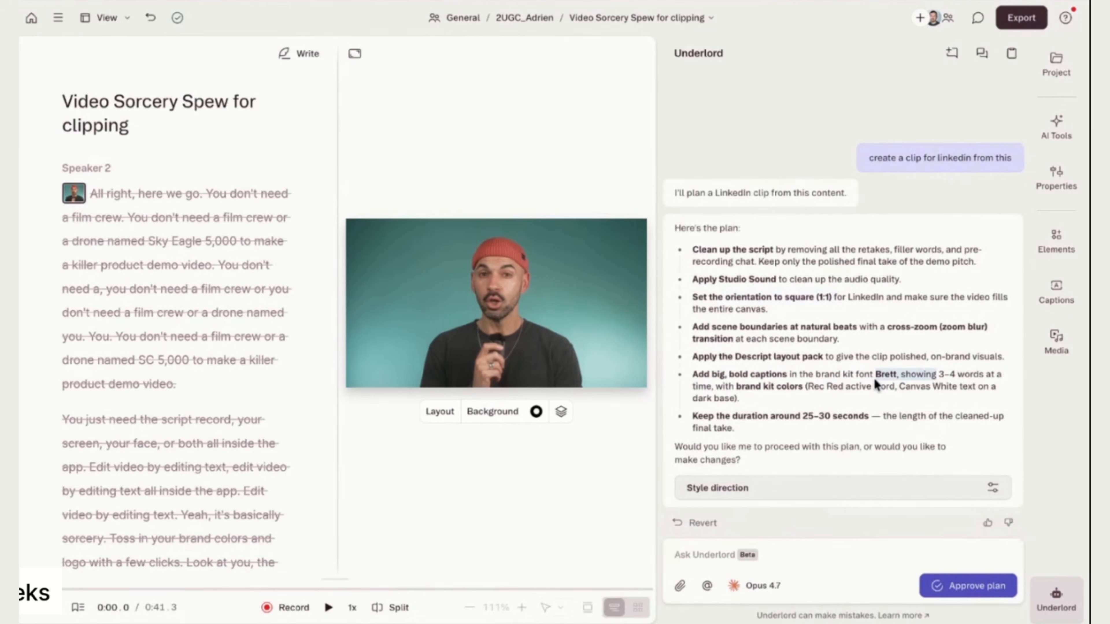
pyautogui.click(874, 377)
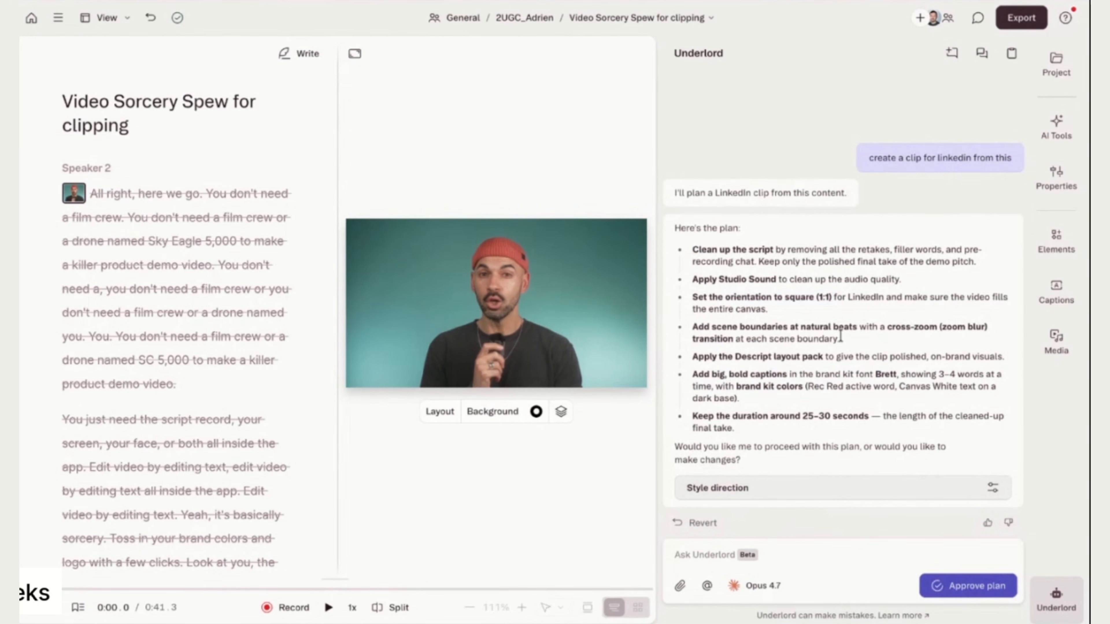
pyautogui.click(941, 584)
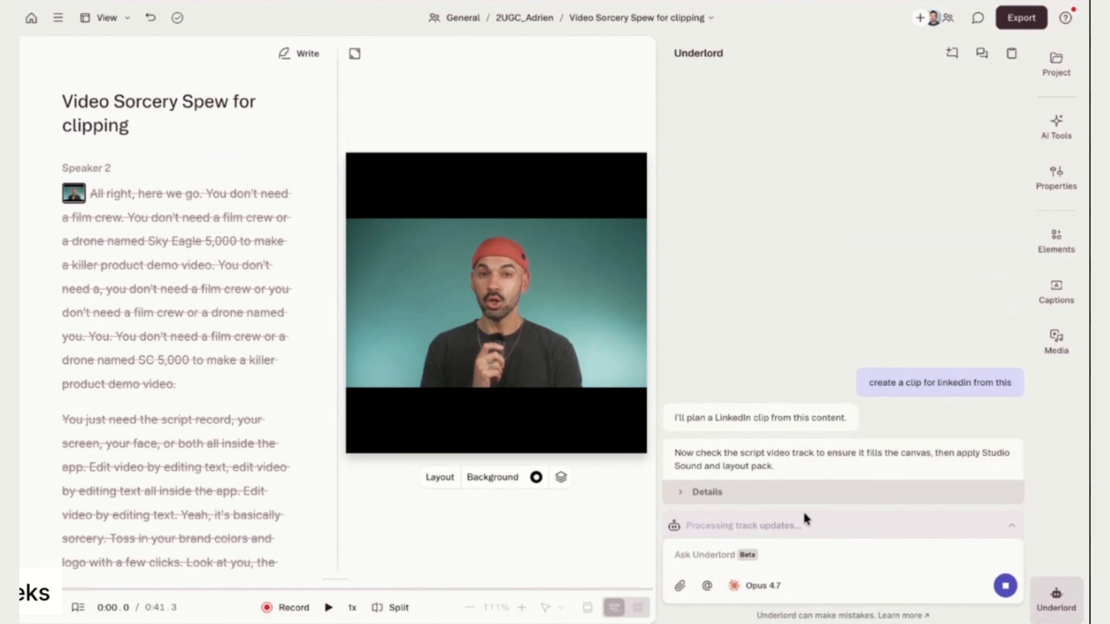
# Inspect the processing details of the running request and play part of the composition to check its progress.
pyautogui.click(719, 490)
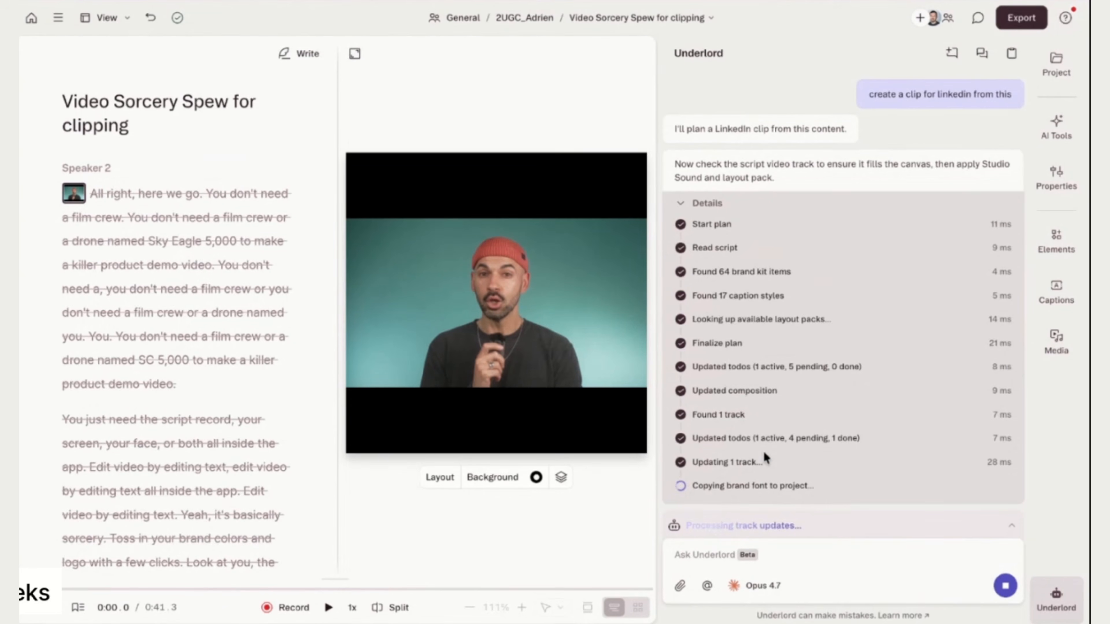
pyautogui.click(724, 202)
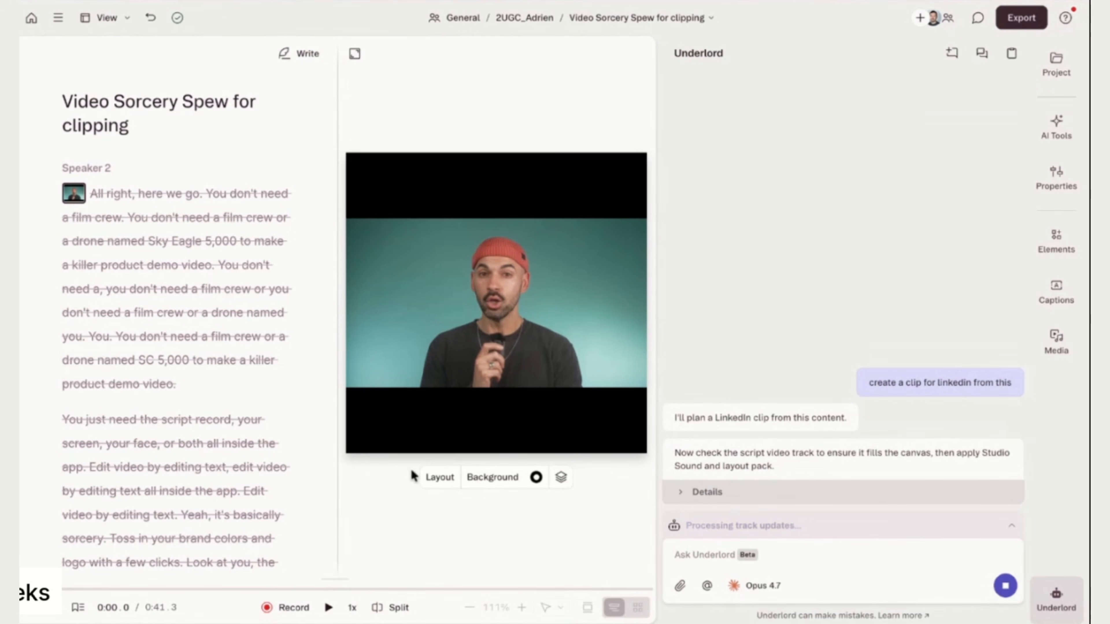
pyautogui.click(328, 607)
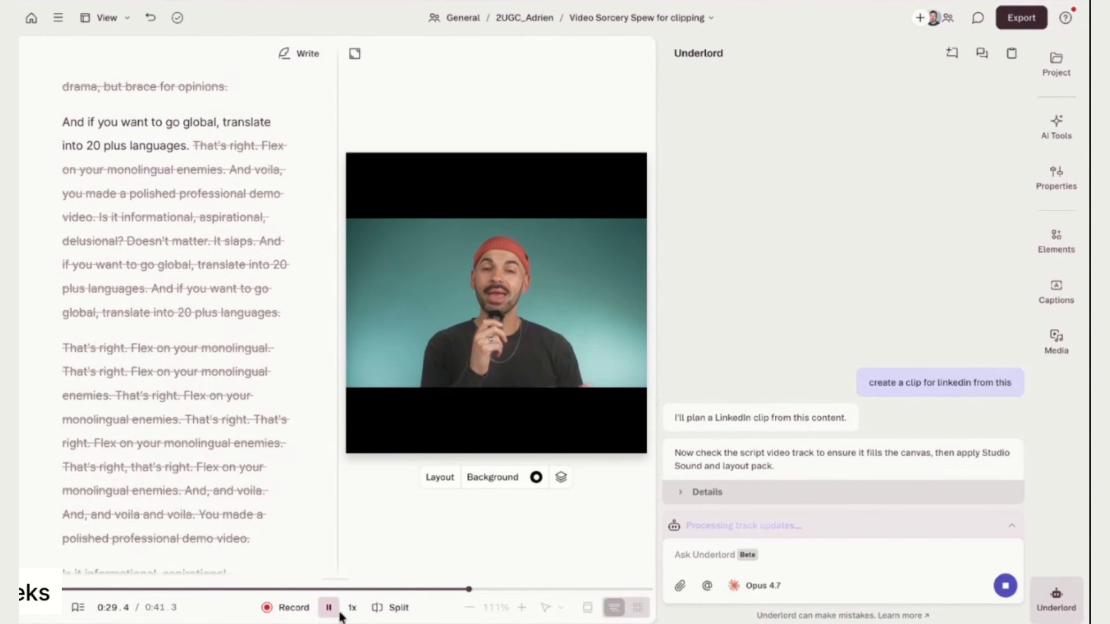
pyautogui.click(329, 607)
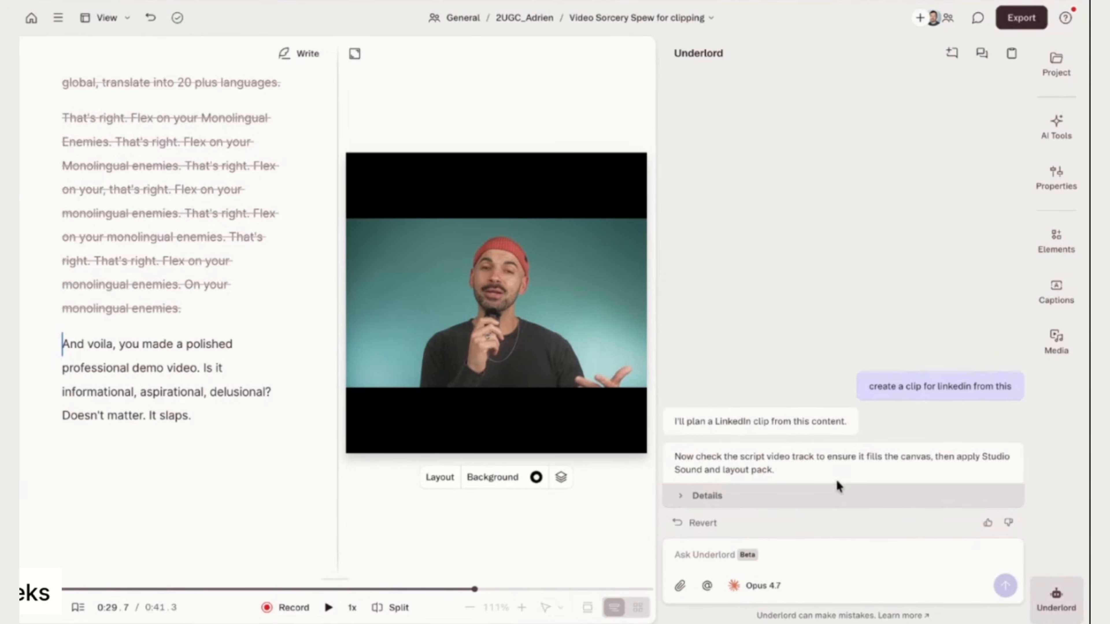
# Expand the details of the stopped request and tell Underlord "lets skip the fonts and make rest of the edits".
pyautogui.click(830, 495)
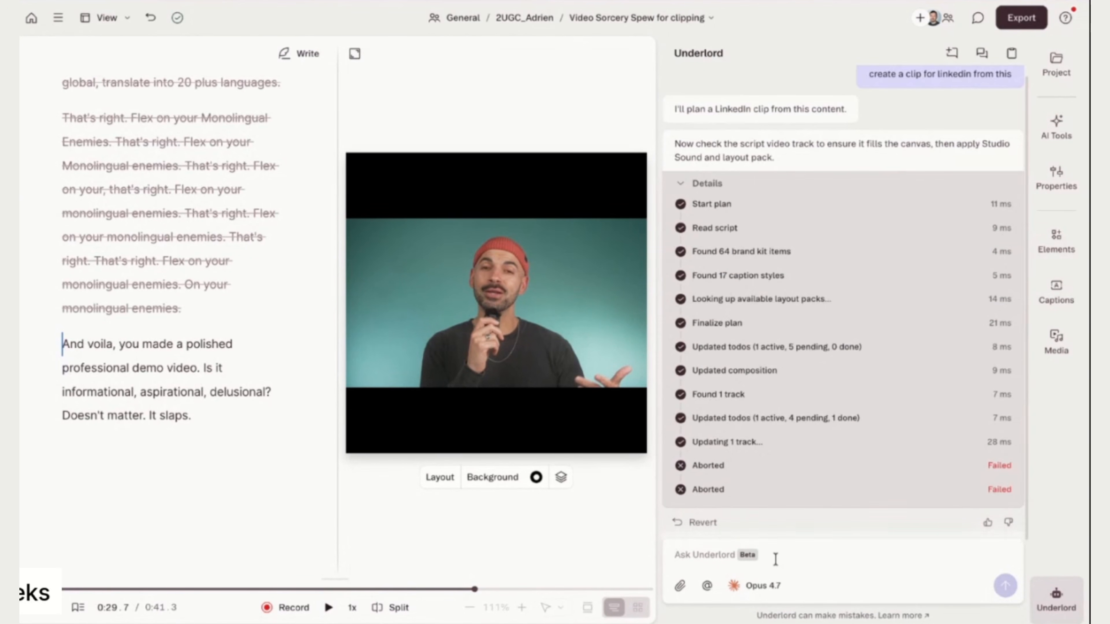
pyautogui.click(775, 560)
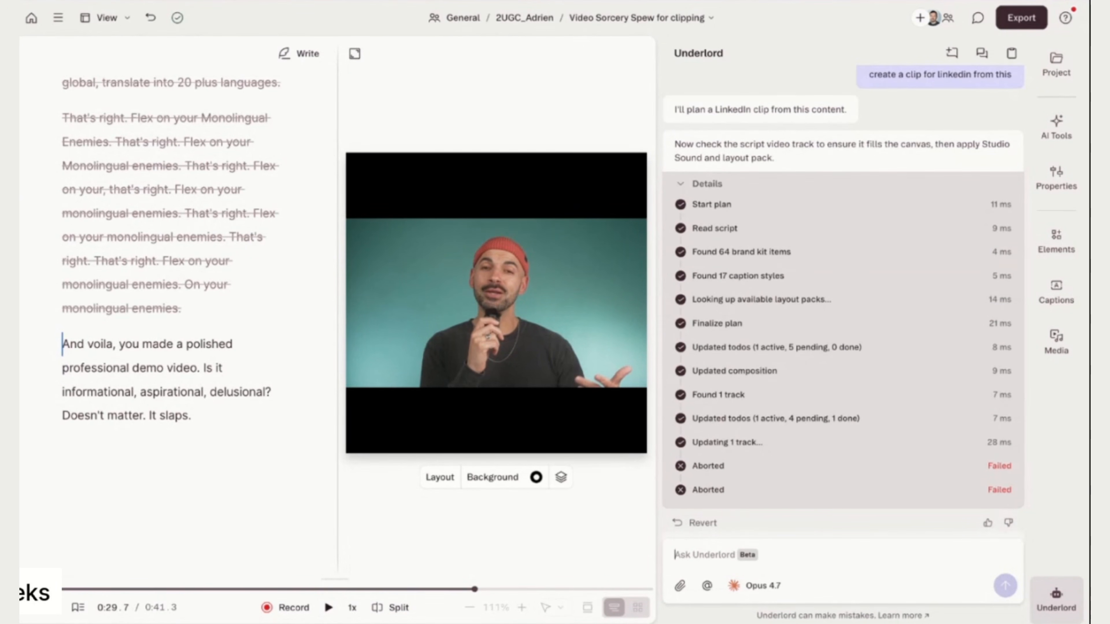
pyautogui.write('lets ')
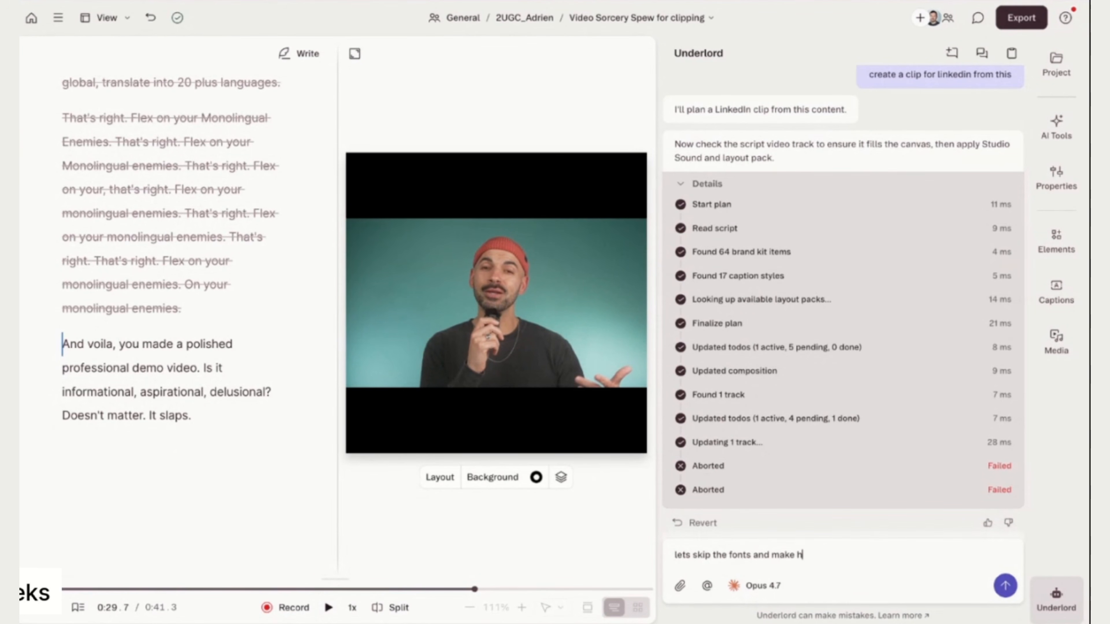
pyautogui.write('skip the fonts and make rest of he edits')
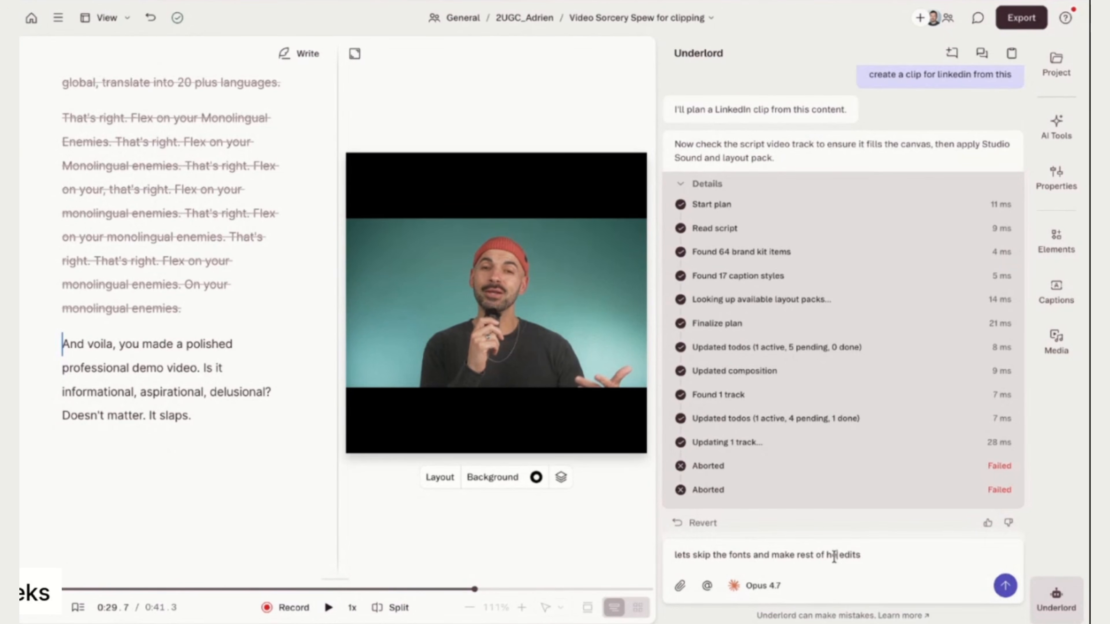
pyautogui.press('Return')
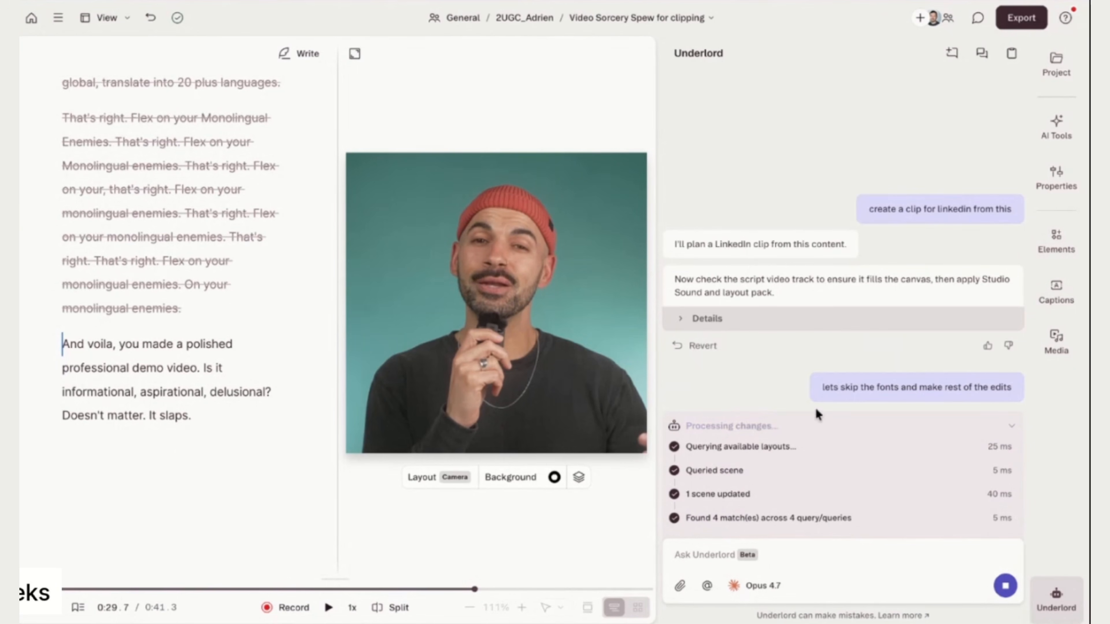
# Look through the script for the new scene boundaries during processing and collapse Underlord's progress list.
pyautogui.scroll(5, 236, 260)
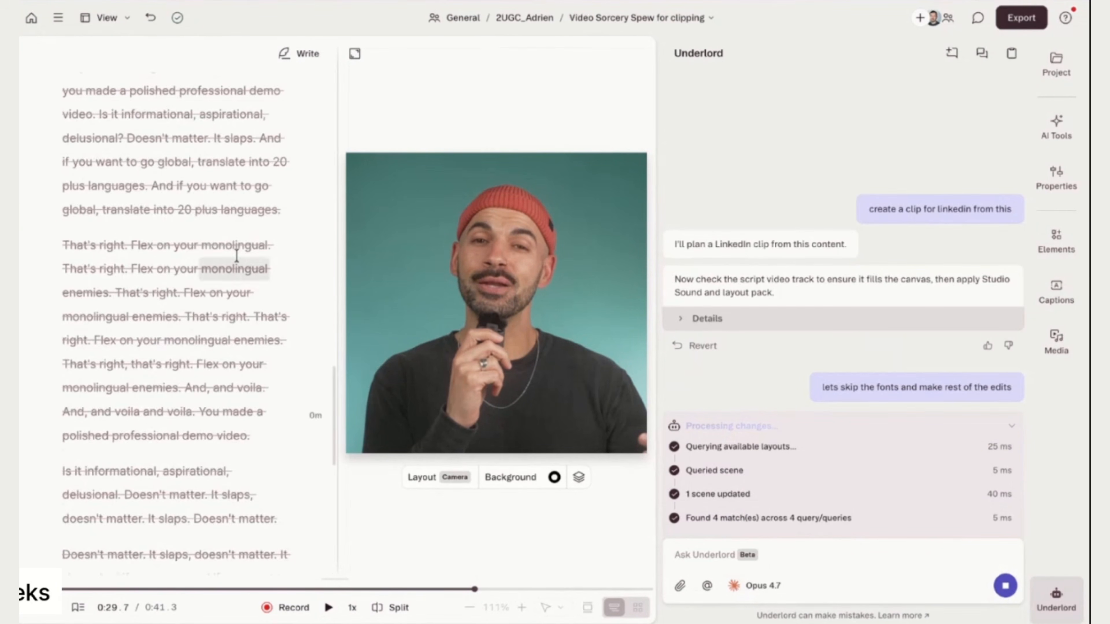
pyautogui.scroll(1, 236, 260)
pyautogui.scroll(10, 133, 149)
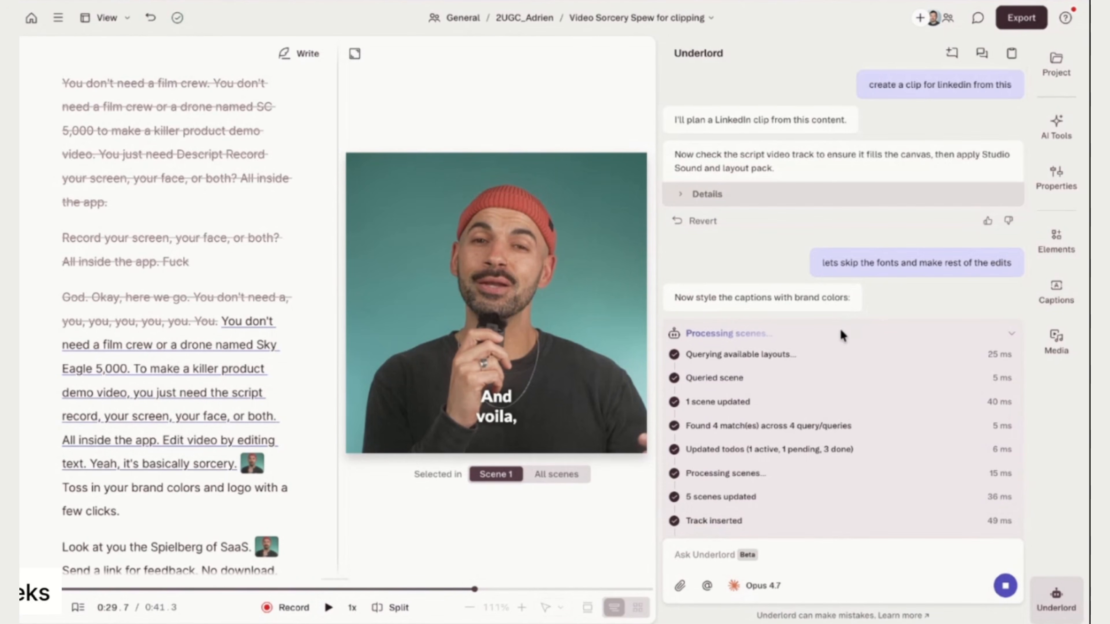
pyautogui.click(858, 335)
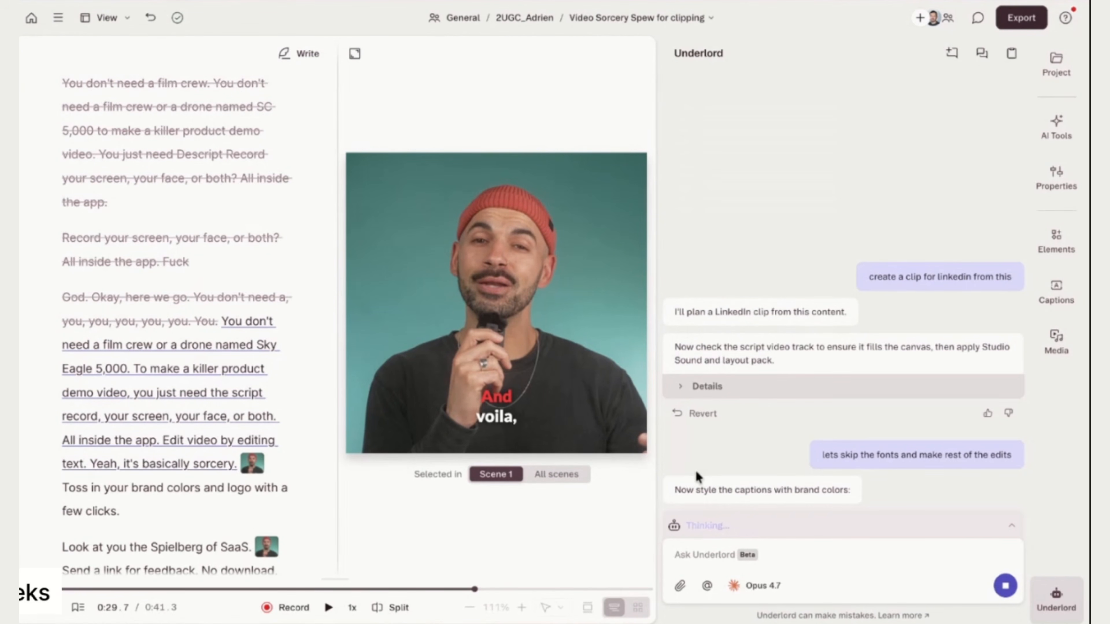
# Play the square clip, restarting from an earlier part of the script, to check its captions and zoom-blur transitions.
pyautogui.click(328, 608)
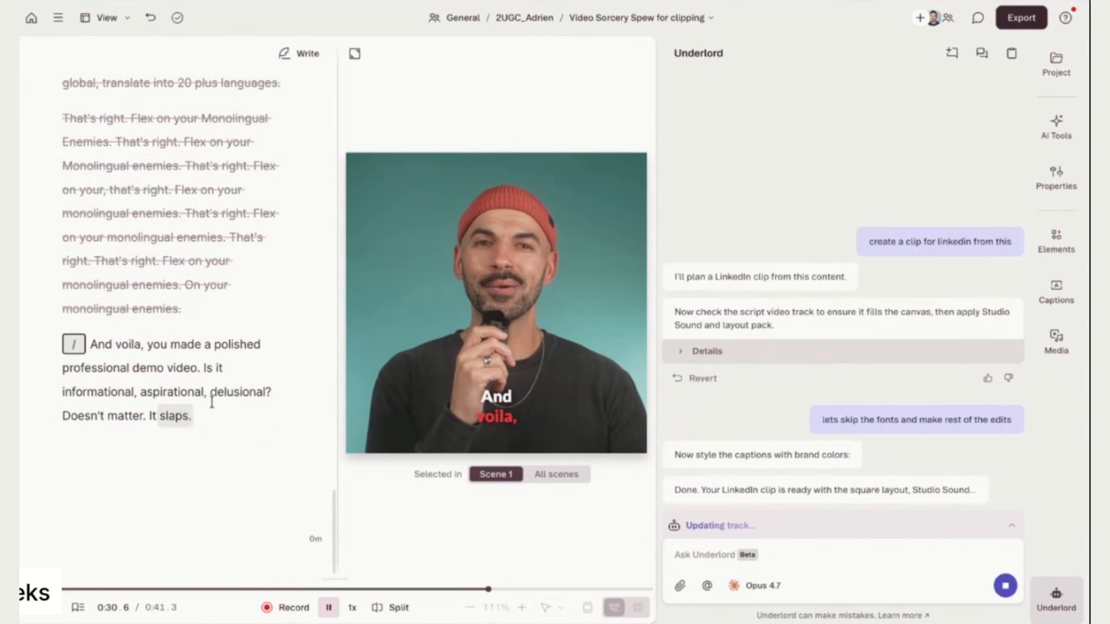
pyautogui.scroll(5, 132, 262)
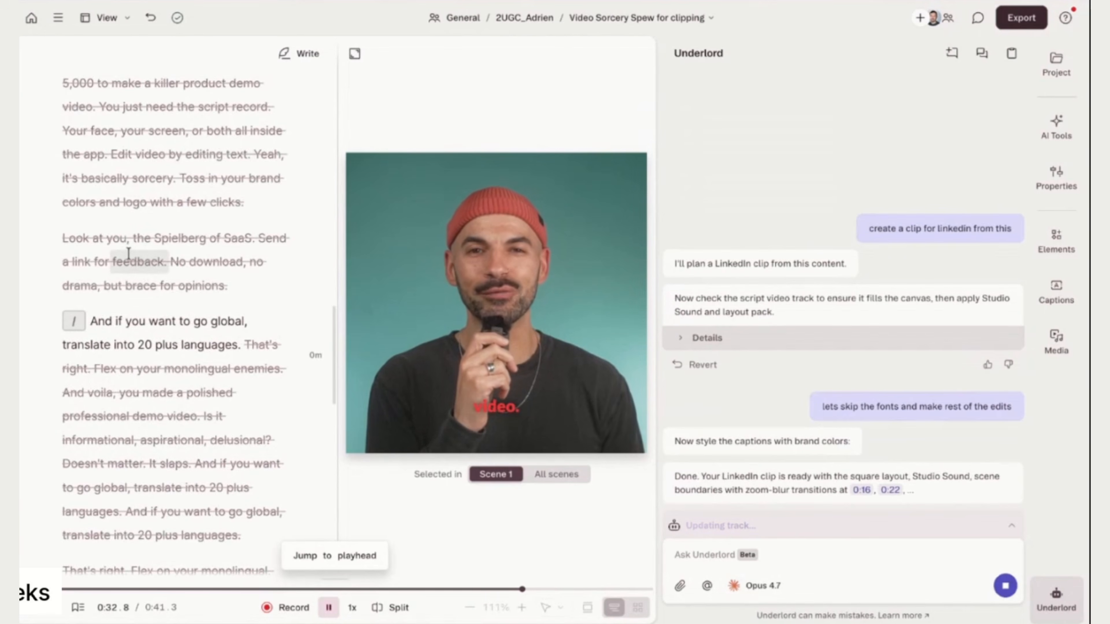
pyautogui.click(130, 240)
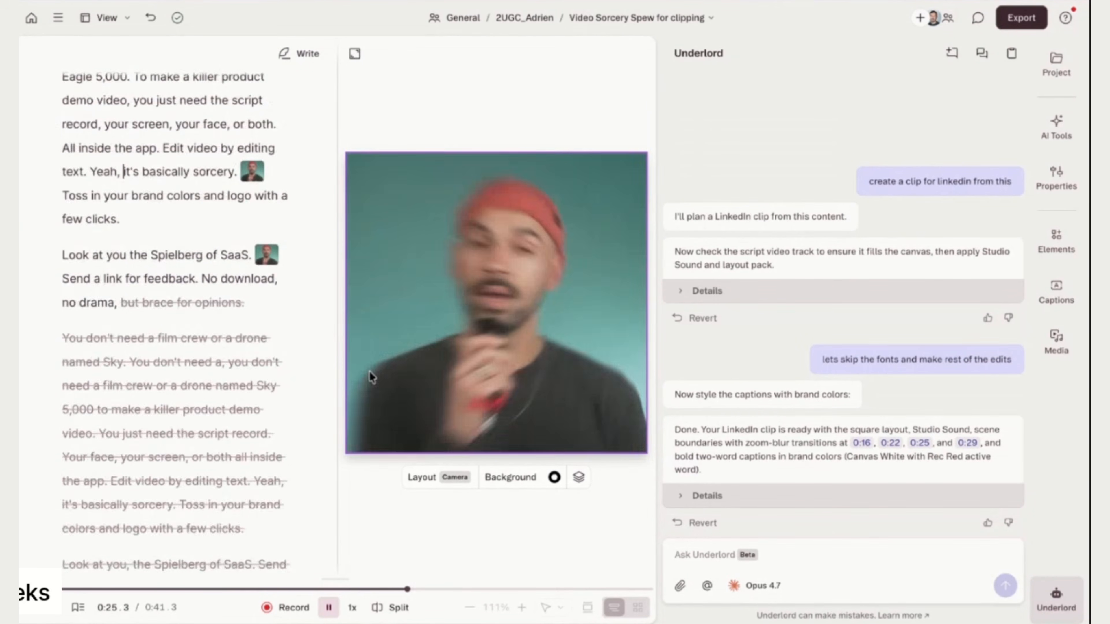
pyautogui.click(328, 606)
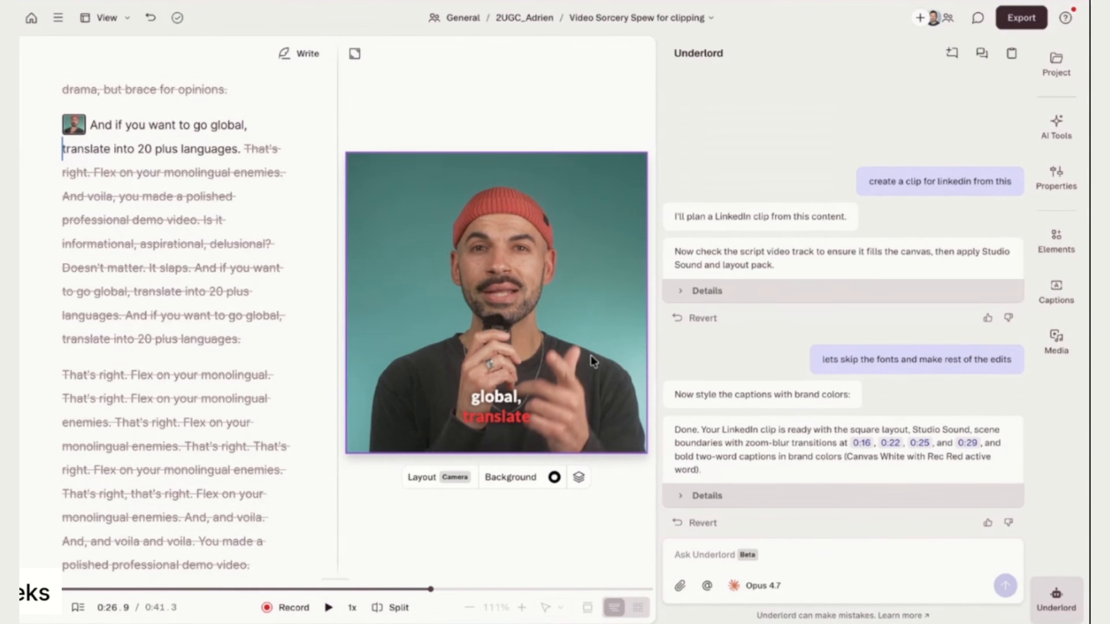